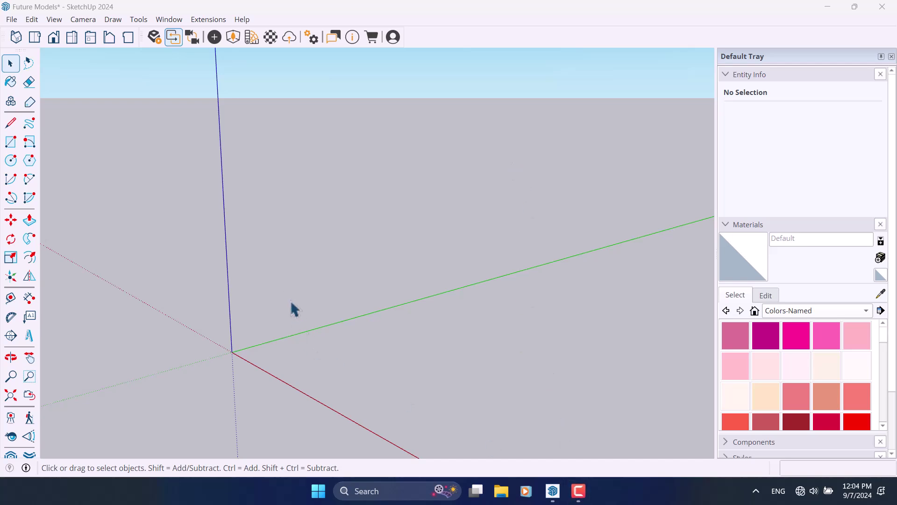
# Collapse the Entity Info and Materials panels and close the side tray.
pyautogui.moveTo(295, 309); pyautogui.dragTo(351, 204, button='middle')
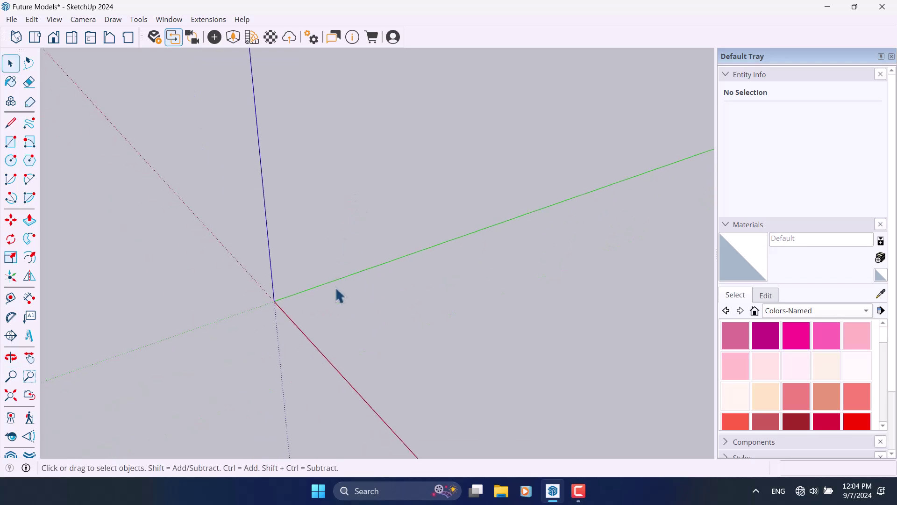
pyautogui.moveTo(340, 295); pyautogui.dragTo(342, 316, button='middle')
pyautogui.click(749, 74)
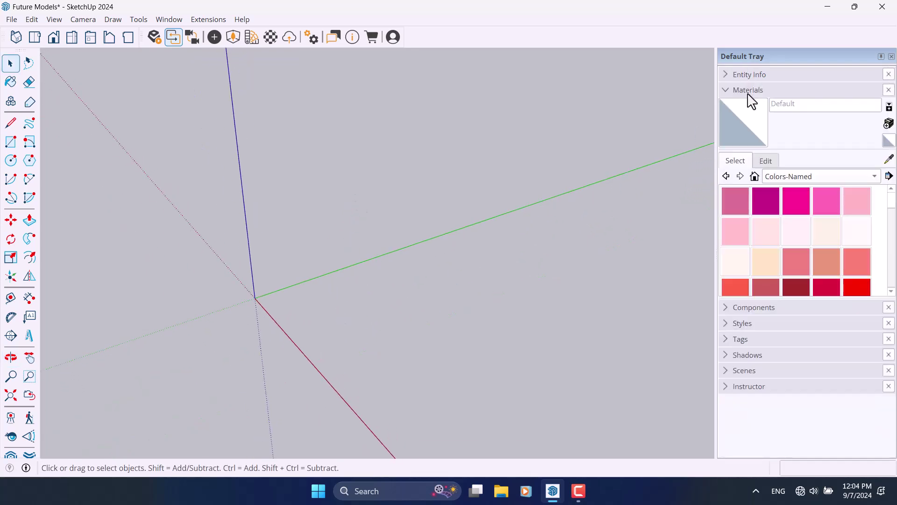
pyautogui.click(749, 91)
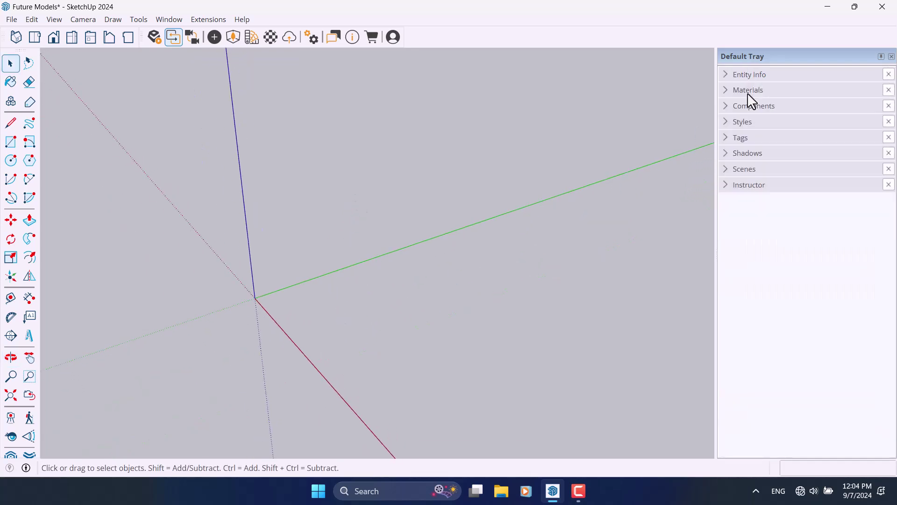
pyautogui.click(892, 58)
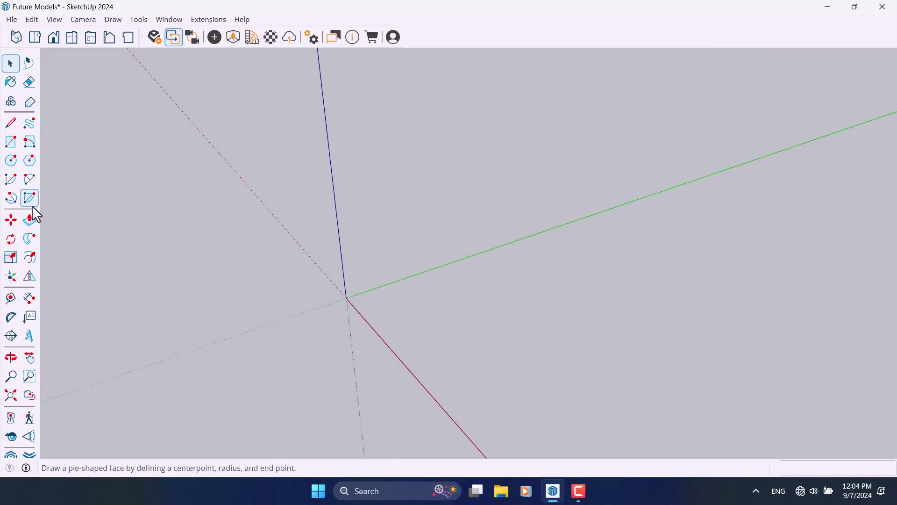
# Set Length, Area and Volume units to Centimeters in Model Info.
pyautogui.click(180, 17)
pyautogui.click(202, 80)
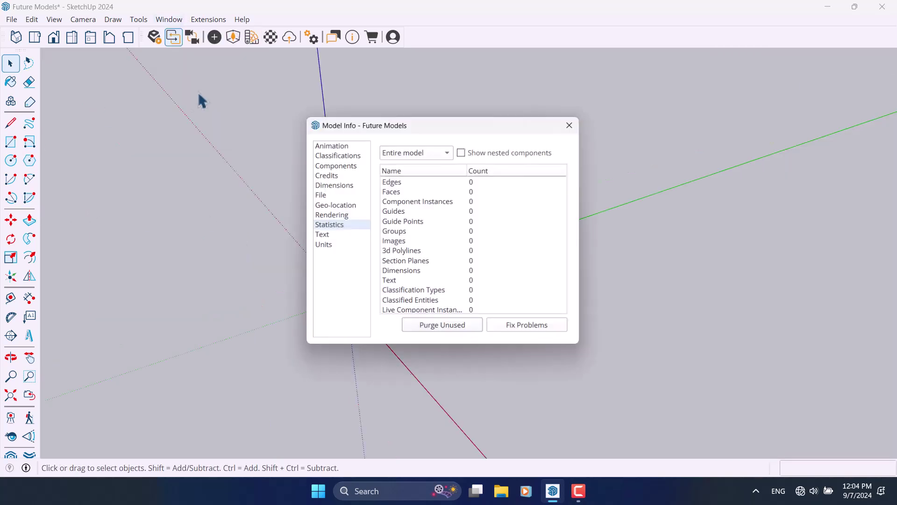
pyautogui.click(353, 245)
pyautogui.click(402, 199)
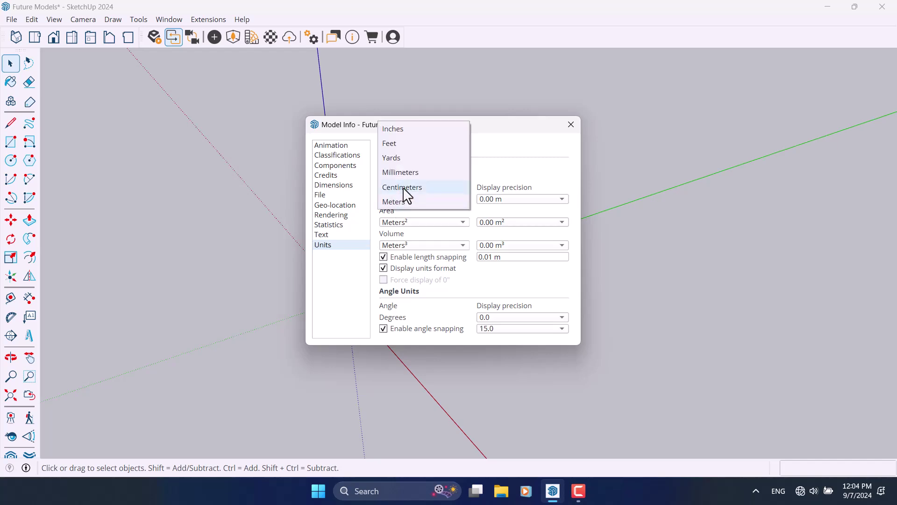
pyautogui.click(403, 187)
pyautogui.click(403, 223)
pyautogui.click(408, 211)
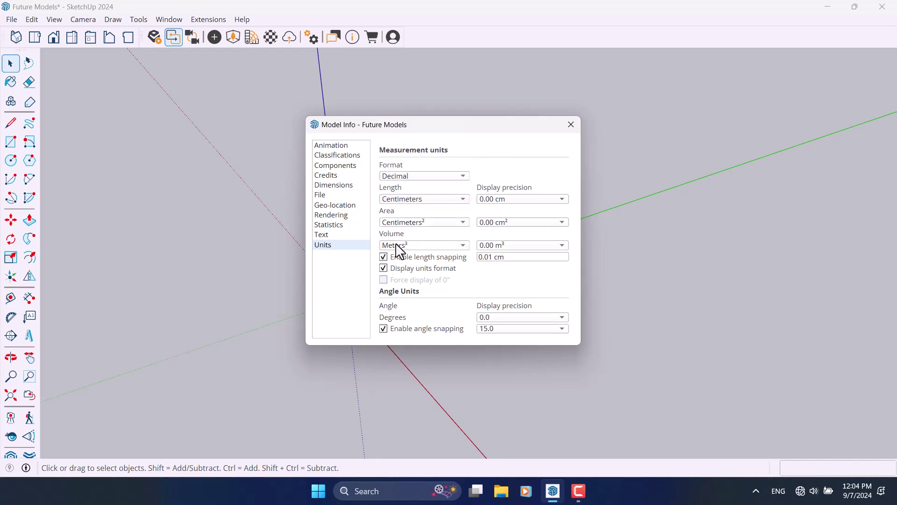
pyautogui.click(398, 245)
pyautogui.click(405, 228)
pyautogui.click(571, 125)
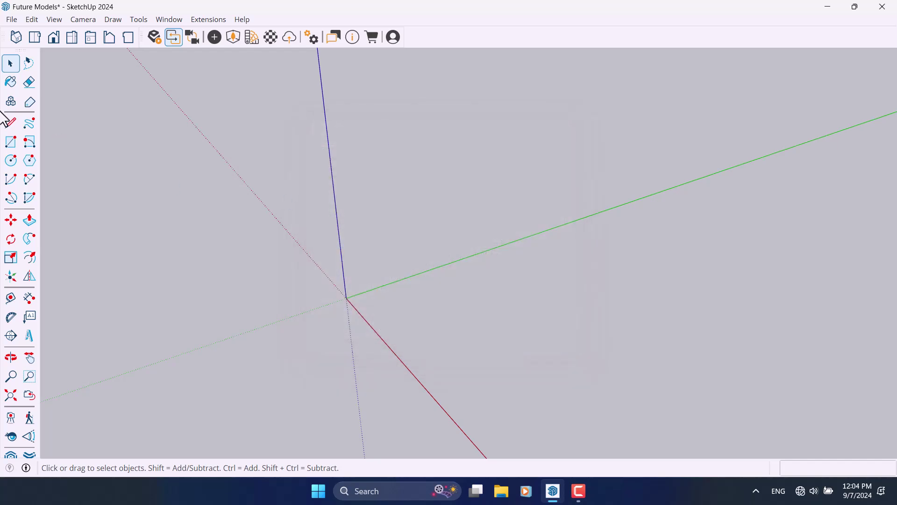
pyautogui.click(11, 142)
# Draw a 100 by 16 cm rectangle starting at the origin.
pyautogui.scroll(1, 433, 322)
pyautogui.click(291, 279)
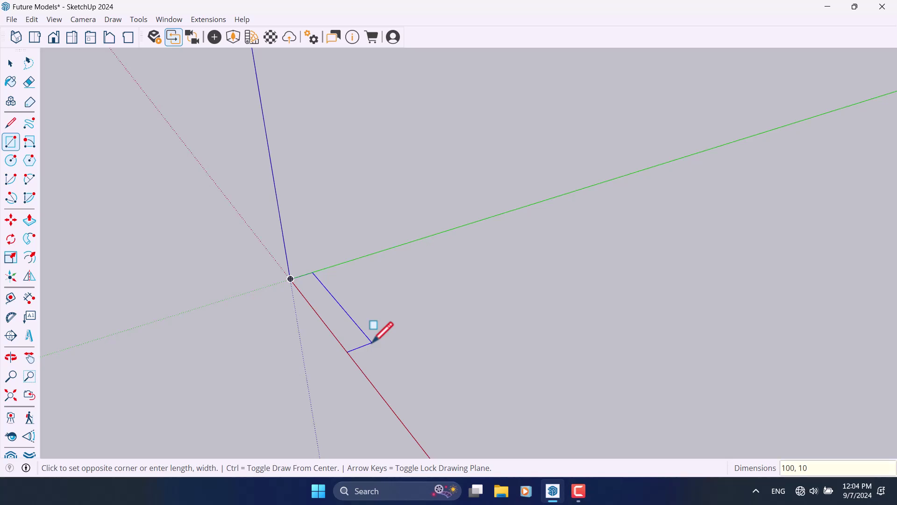
pyautogui.press('Return')
# Push/Pull the rectangle up 276 cm into a tall block.
pyautogui.scroll(4, 187, 301)
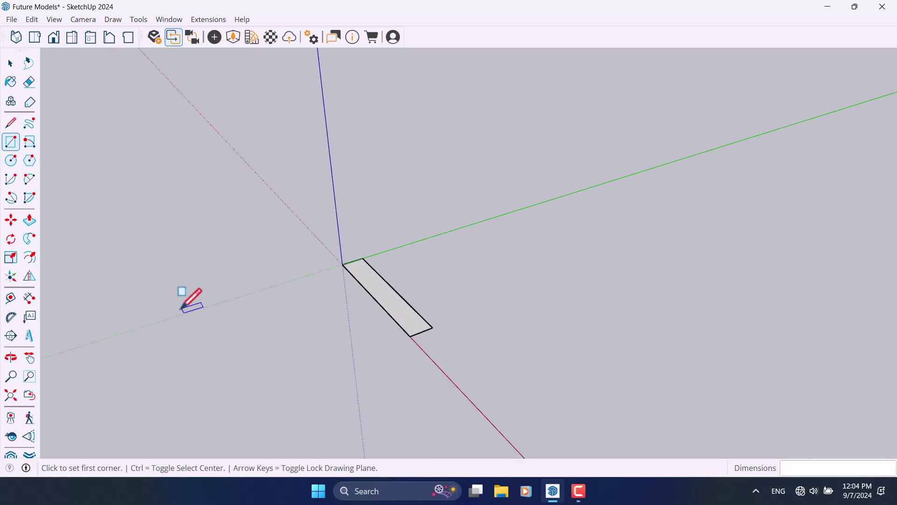
pyautogui.click(29, 220)
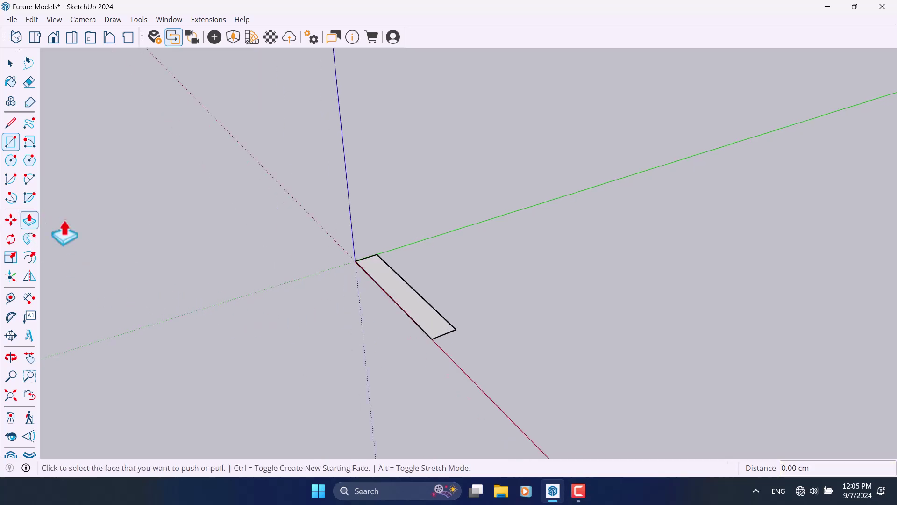
pyautogui.click(401, 314)
pyautogui.scroll(-3, 403, 305)
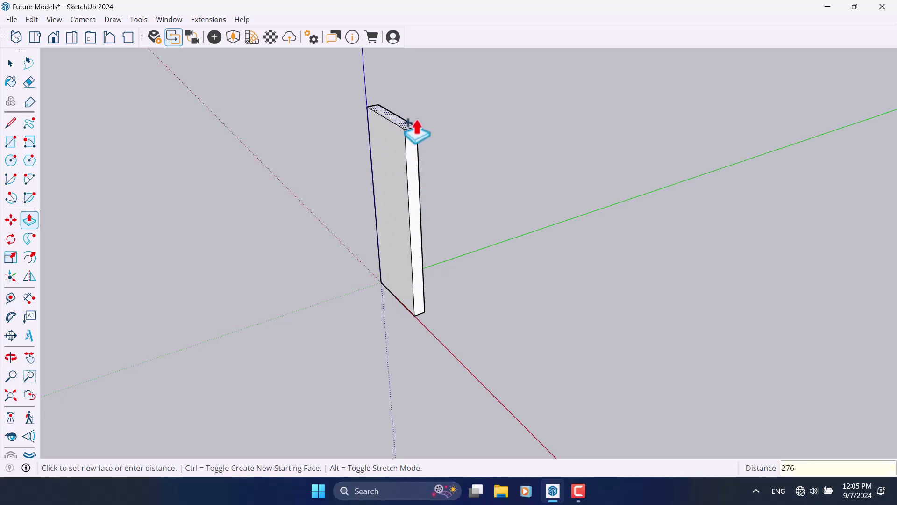
pyautogui.click(413, 124)
pyautogui.moveTo(412, 124); pyautogui.dragTo(76, 240, button='middle')
# Select the front face's top and side edges, leaving out the bottom edge.
pyautogui.press('space')
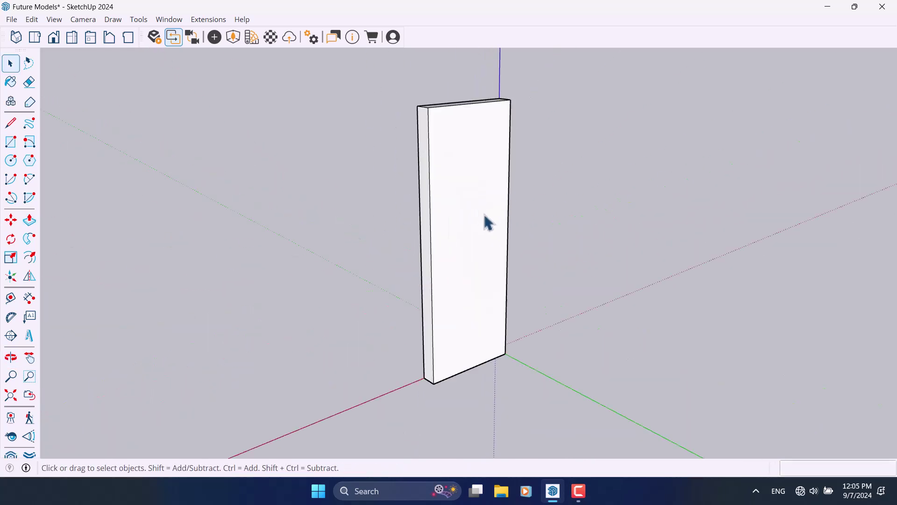
pyautogui.moveTo(485, 215); pyautogui.dragTo(336, 348, button='middle')
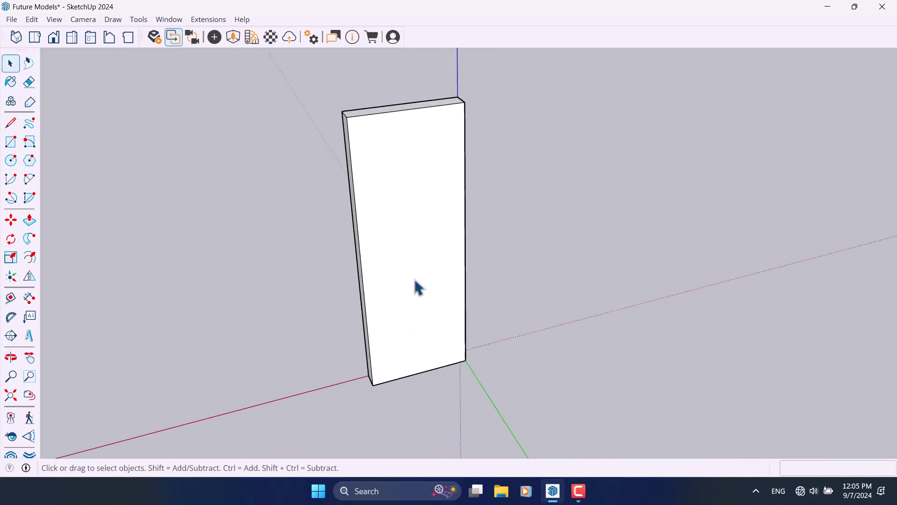
pyautogui.scroll(2, 410, 242)
pyautogui.click(407, 240)
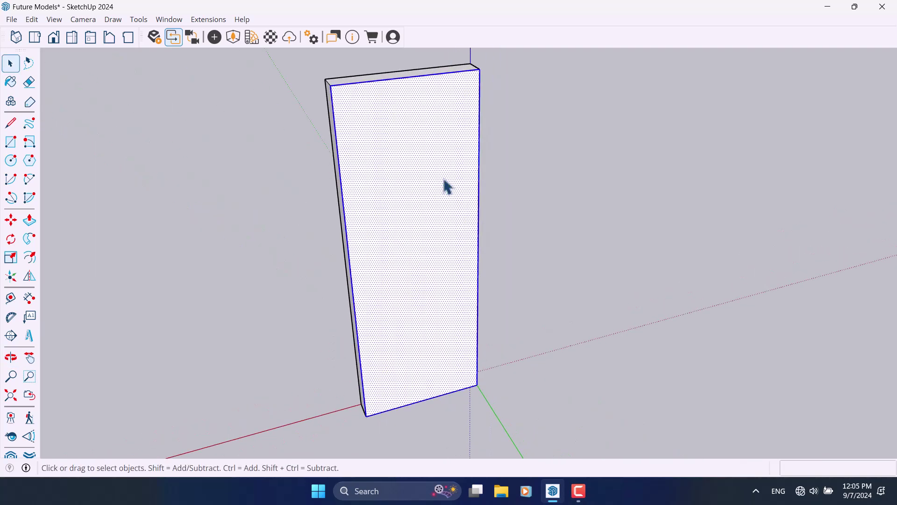
pyautogui.keyDown('shift'); pyautogui.click(413, 171); pyautogui.keyUp('shift')
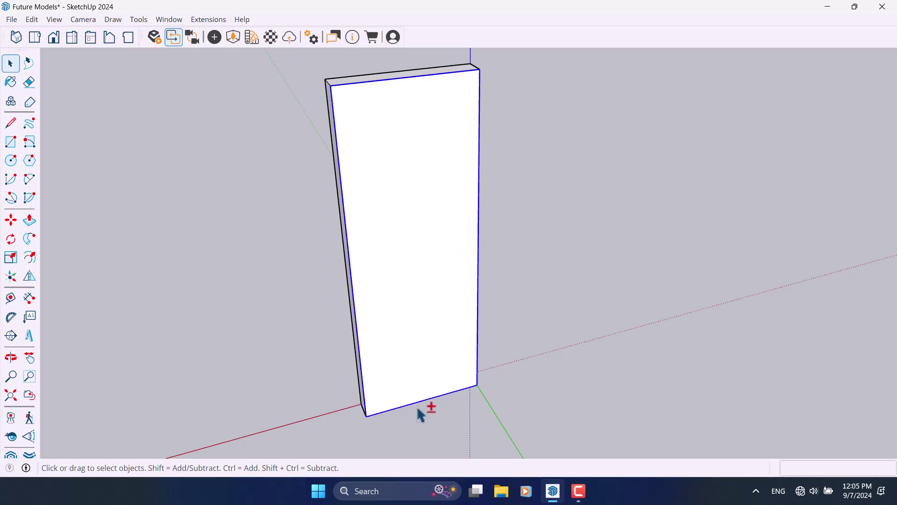
pyautogui.keyDown('shift'); pyautogui.click(434, 399); pyautogui.keyUp('shift')
# Offset the selected edges 3.6 cm inward.
pyautogui.click(29, 257)
pyautogui.click(481, 143)
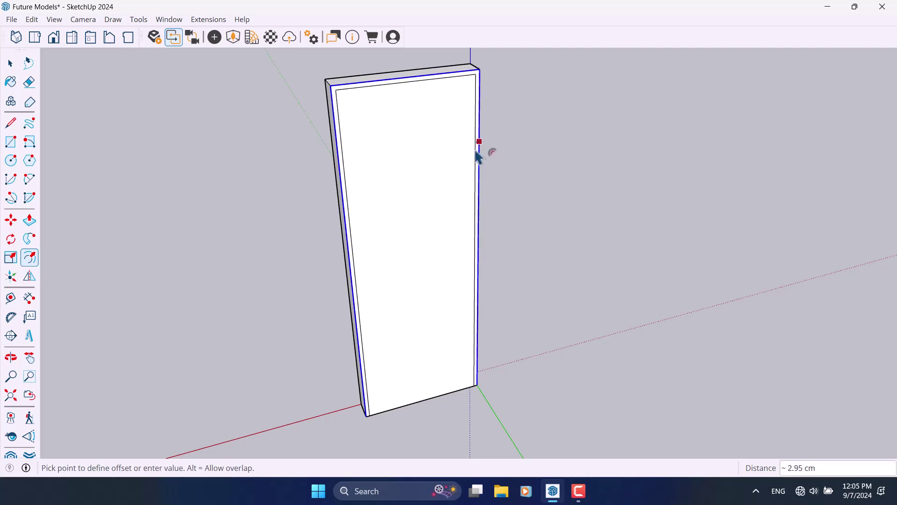
pyautogui.press('Return')
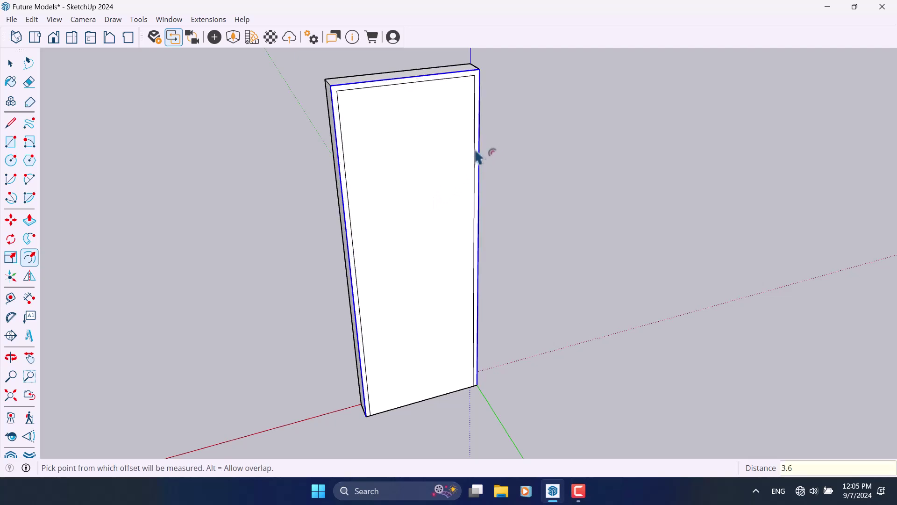
pyautogui.click(30, 221)
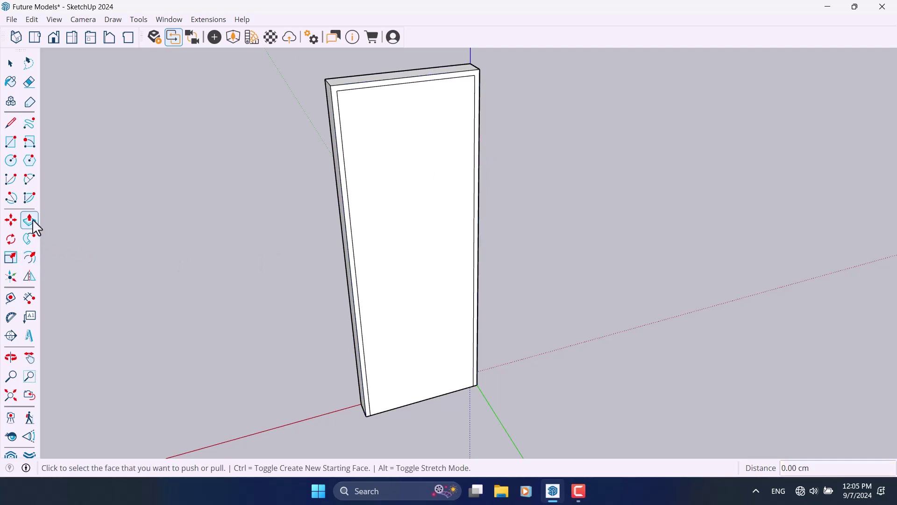
pyautogui.click(375, 190)
# Push the inner face 16 cm through the block, leaving only the frame.
pyautogui.click(395, 161)
pyautogui.moveTo(392, 184); pyautogui.dragTo(514, 226, button='middle')
pyautogui.scroll(2, 362, 435)
pyautogui.scroll(3, 511, 314)
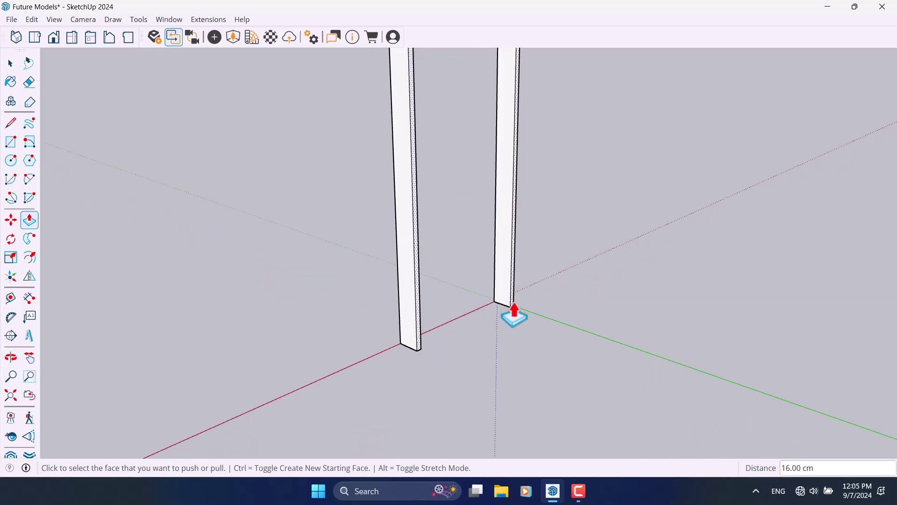
# Orbit around the frame and select it whole to check both posts.
pyautogui.press('space')
pyautogui.scroll(2, 497, 325)
pyautogui.moveTo(496, 329); pyautogui.dragTo(421, 374, button='middle')
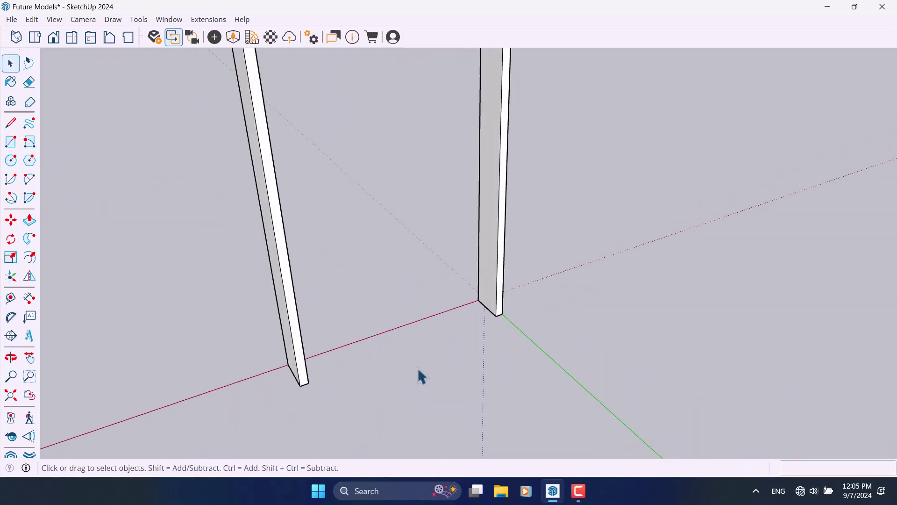
pyautogui.scroll(-2, 463, 339)
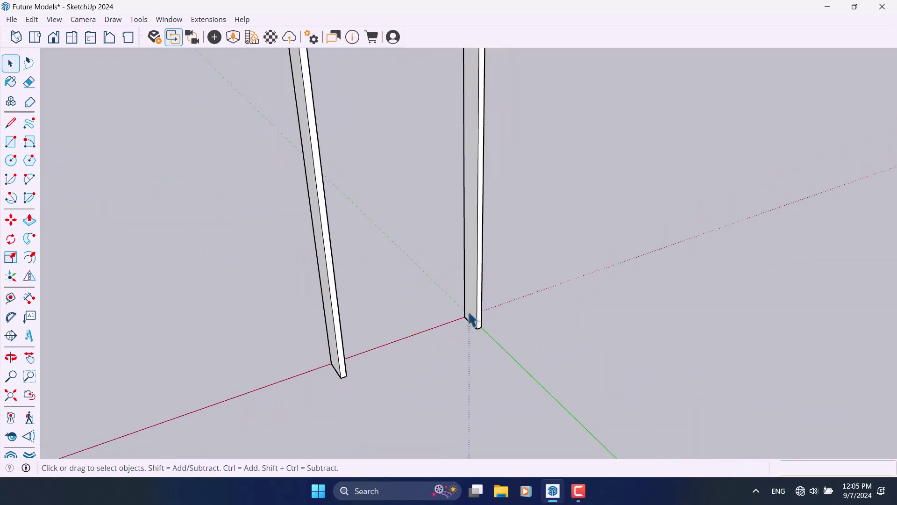
pyautogui.scroll(-3, 470, 320)
pyautogui.tripleClick(463, 274)
pyautogui.rightClick(462, 271)
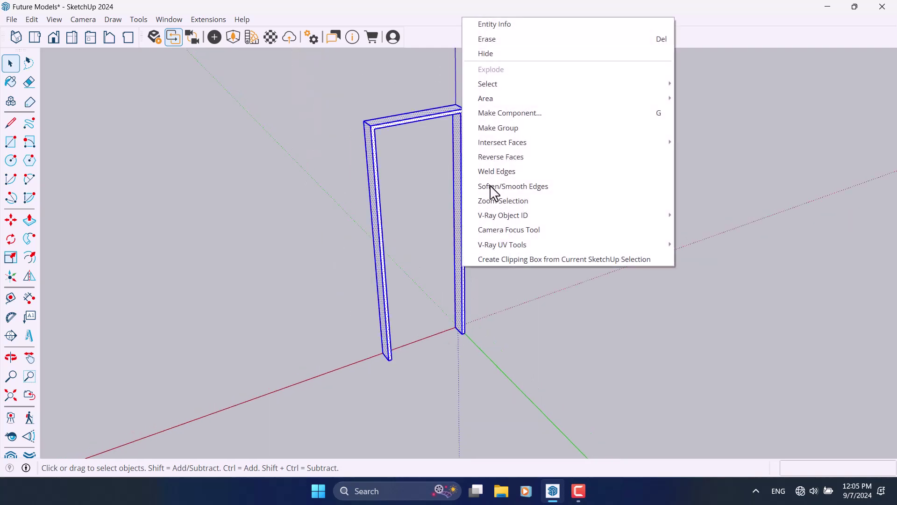
pyautogui.click(531, 211)
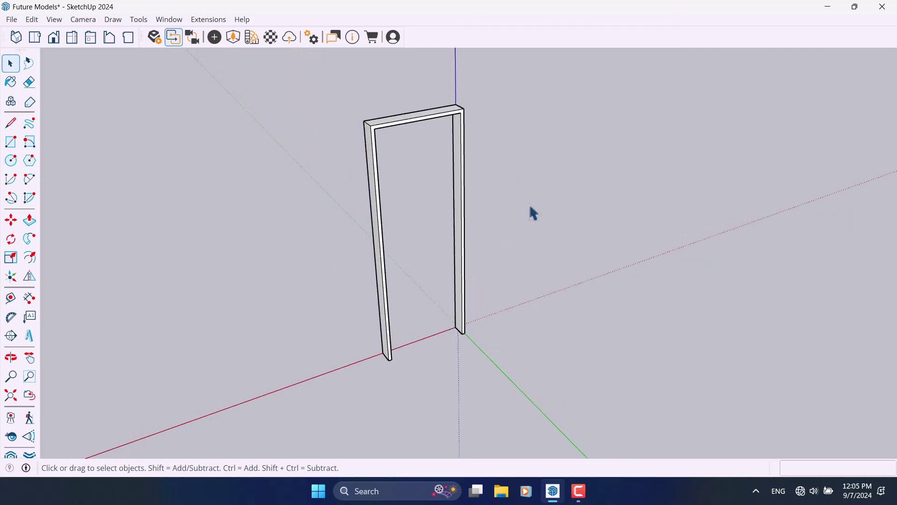
# Draw lines from the frame's bottom corner to its inner top corners.
pyautogui.click(12, 124)
pyautogui.scroll(3, 463, 332)
pyautogui.click(463, 330)
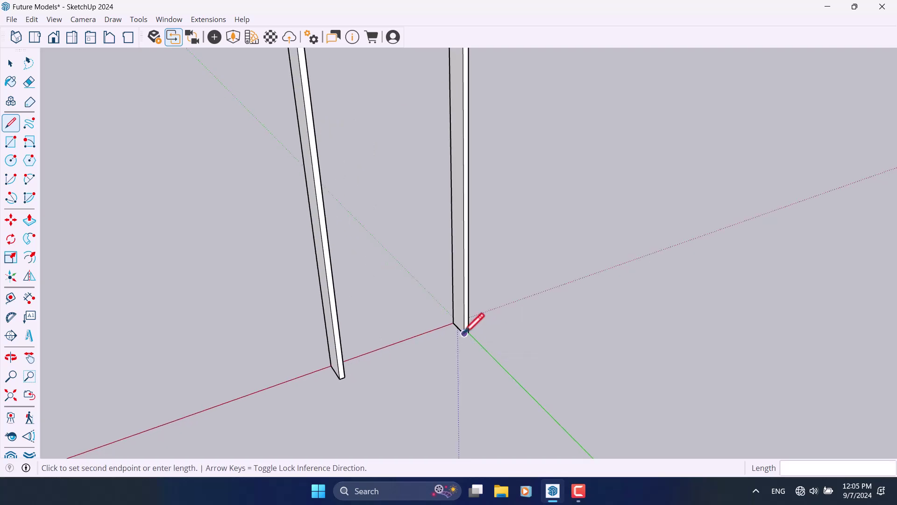
pyautogui.scroll(-3, 467, 149)
pyautogui.scroll(1, 467, 153)
pyautogui.click(467, 153)
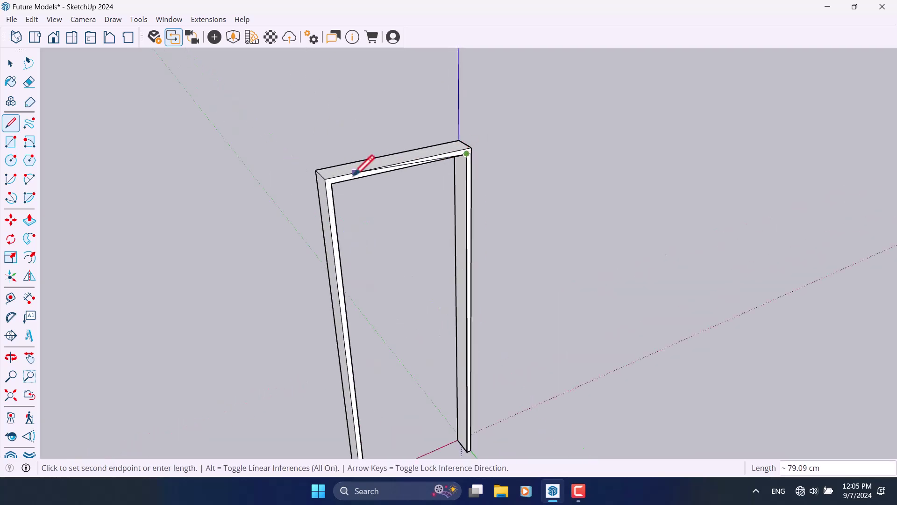
pyautogui.click(333, 182)
pyautogui.scroll(-3, 417, 294)
pyautogui.scroll(4, 395, 385)
pyautogui.press('space')
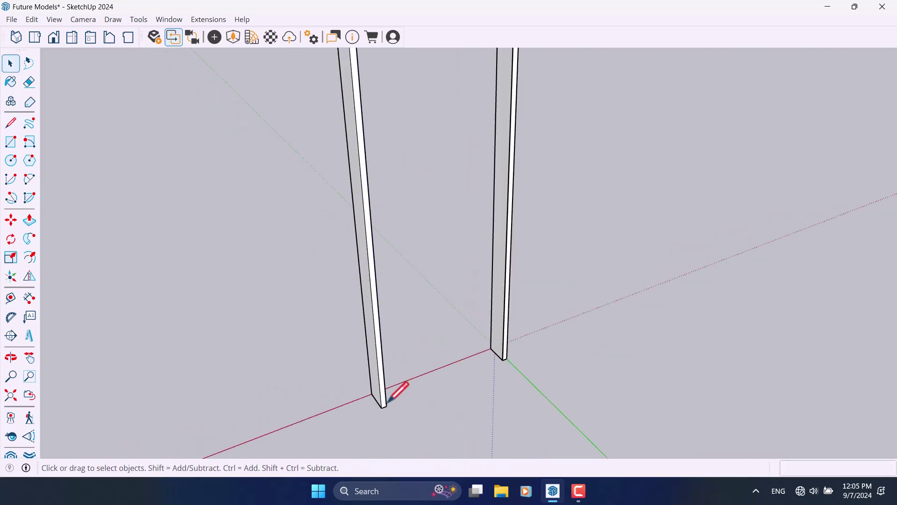
pyautogui.scroll(-2, 476, 388)
pyautogui.scroll(4, 478, 380)
# Draw a 1 cm strip outline along the post's base, closing it at the front corner.
pyautogui.press('l')
pyautogui.click(488, 344)
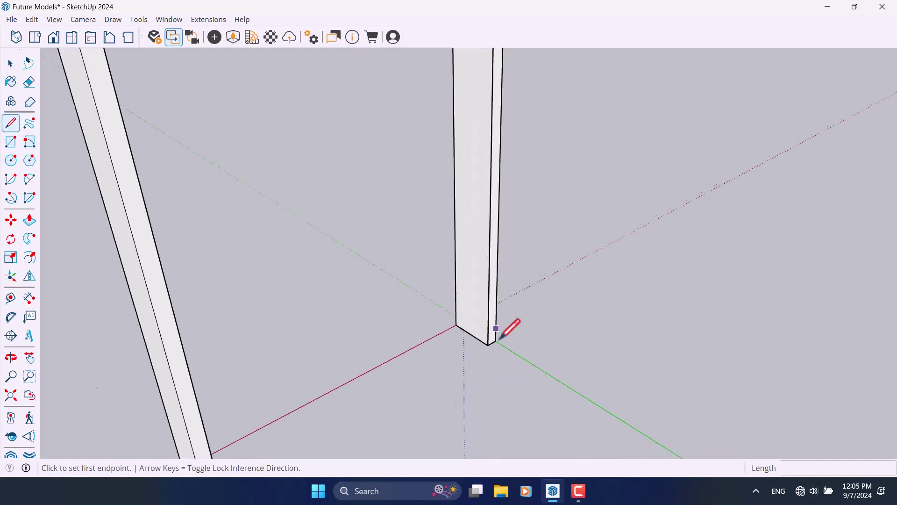
pyautogui.scroll(2, 499, 334)
pyautogui.click(441, 321)
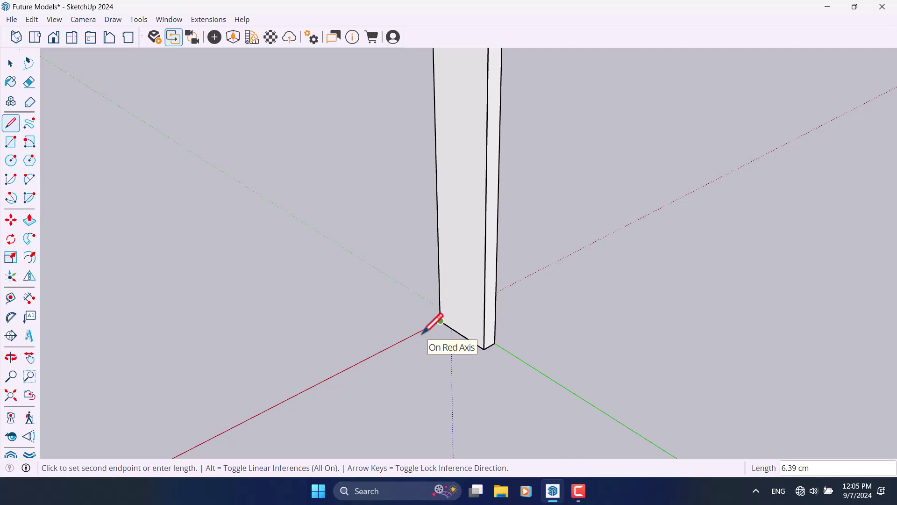
pyautogui.scroll(3, 427, 324)
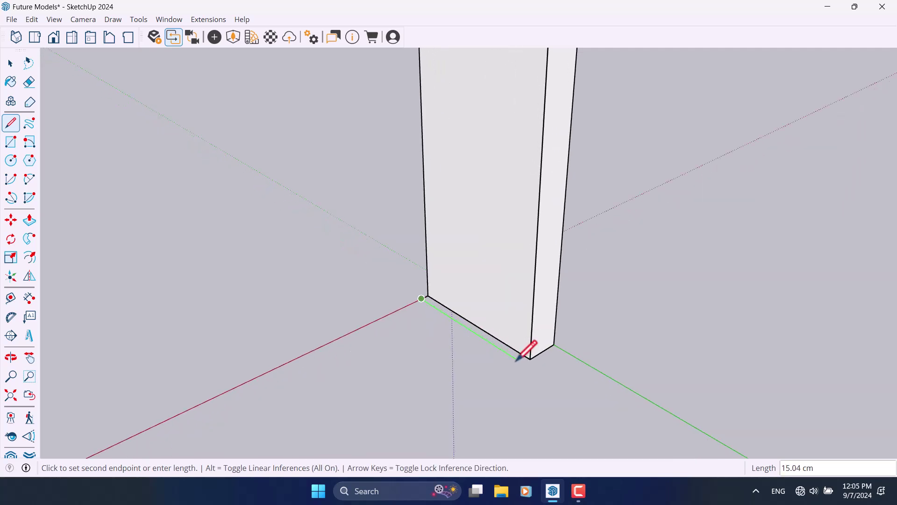
pyautogui.click(524, 362)
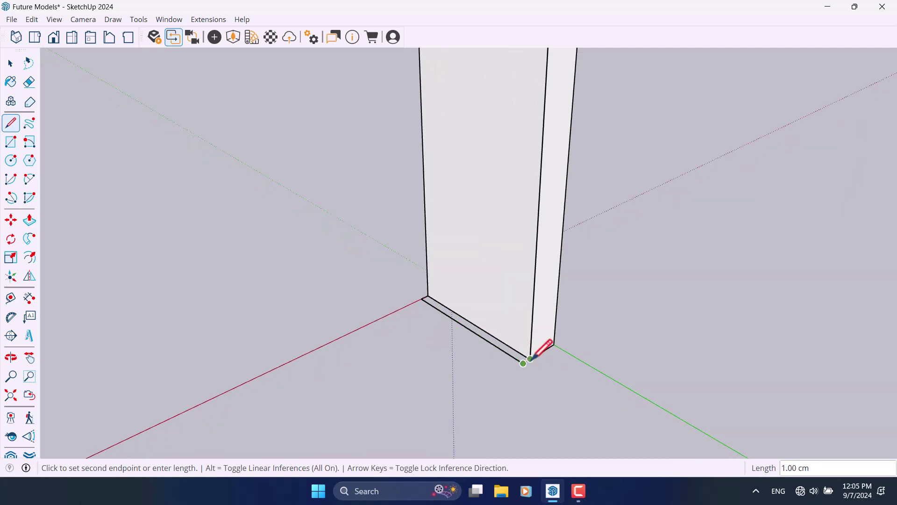
pyautogui.click(530, 358)
pyautogui.scroll(2, 545, 309)
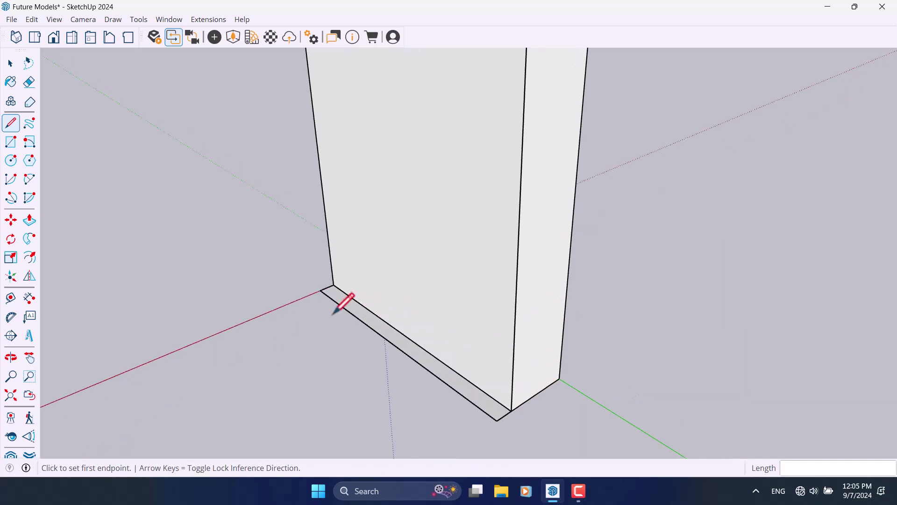
pyautogui.press('space')
# Move the strip's front bottom edge outward by 1 cm.
pyautogui.click(360, 319)
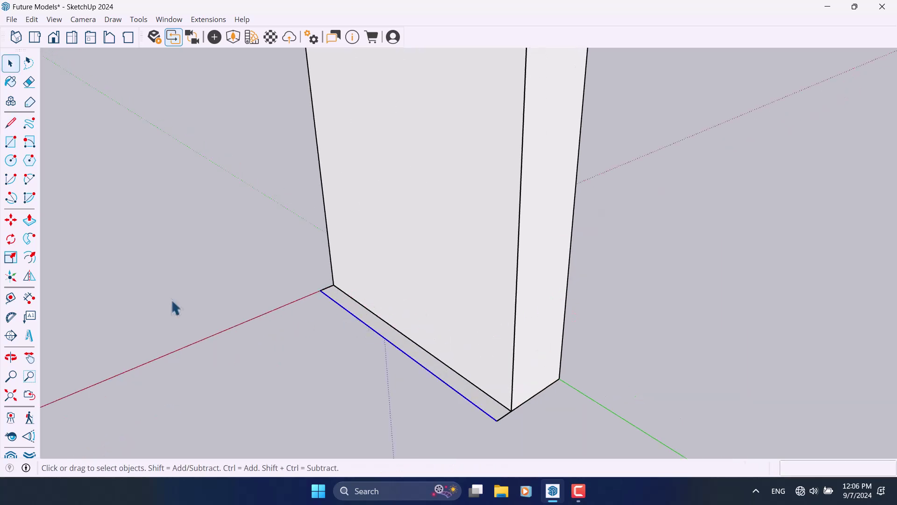
pyautogui.click(11, 219)
pyautogui.click(491, 418)
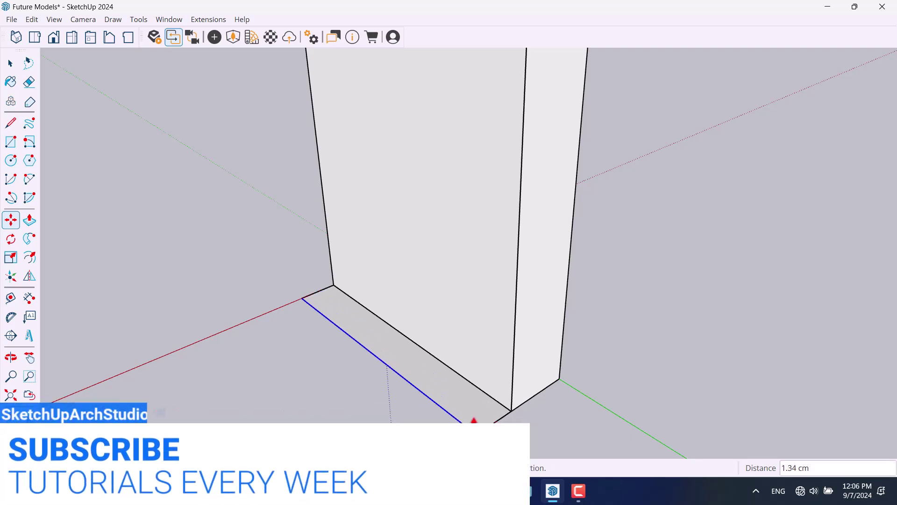
pyautogui.write('1')
pyautogui.press('Return')
pyautogui.press('space')
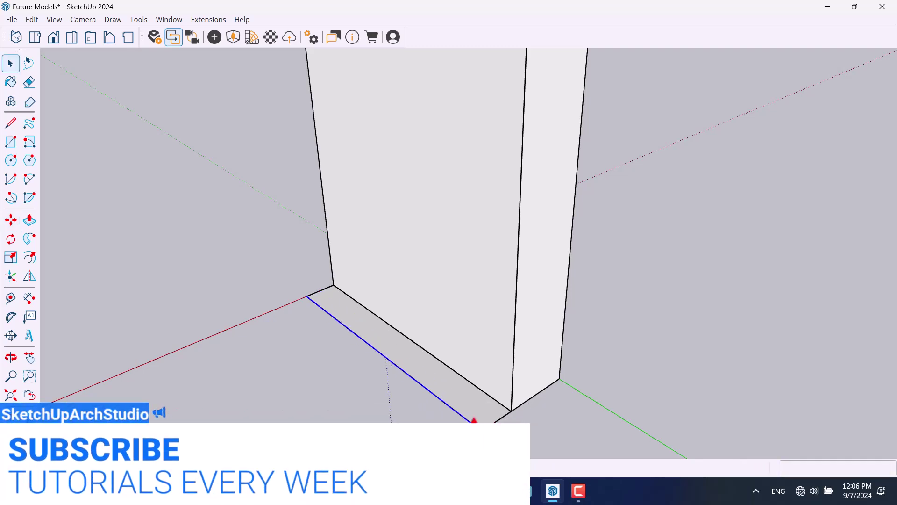
pyautogui.click(344, 381)
# Draw short notch lines across both ends of the strip.
pyautogui.click(11, 124)
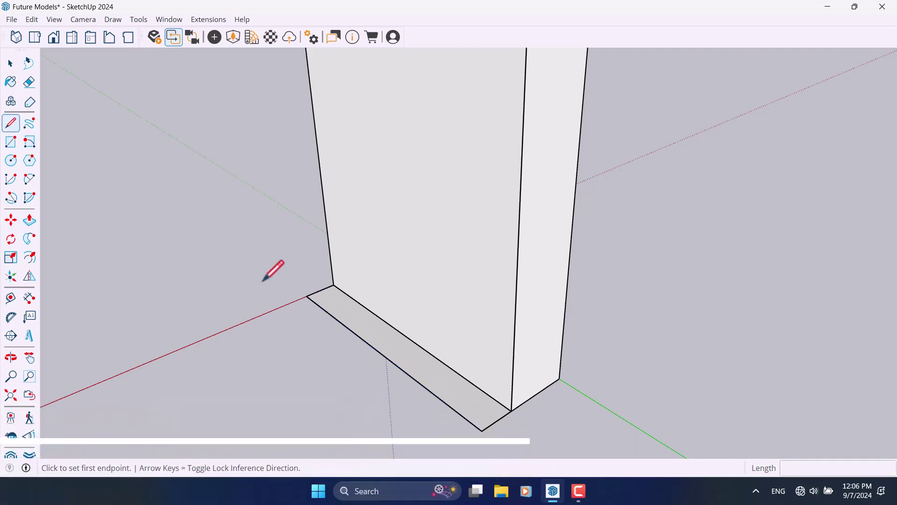
pyautogui.scroll(2, 327, 290)
pyautogui.click(324, 287)
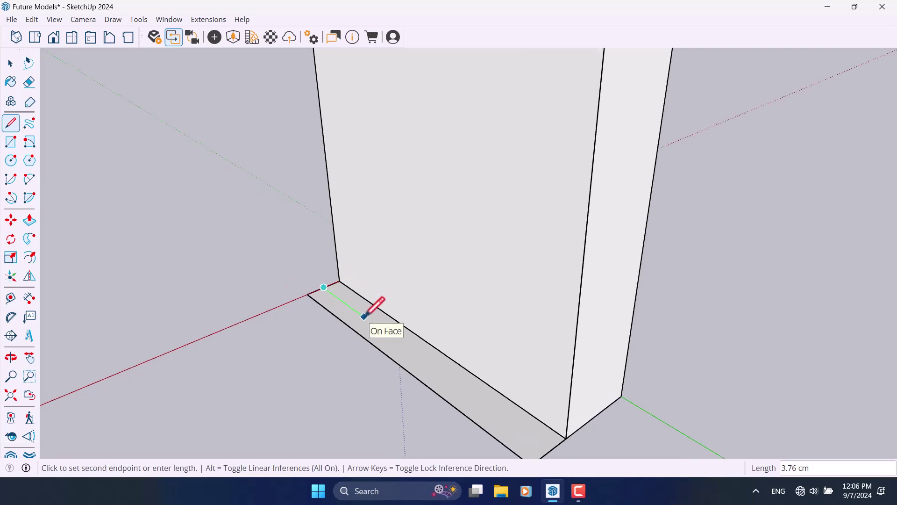
pyautogui.click(366, 319)
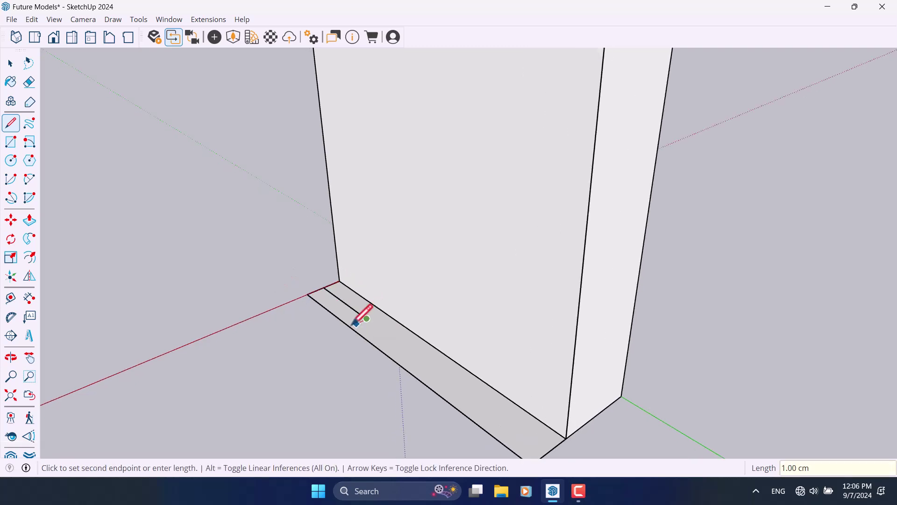
pyautogui.click(350, 326)
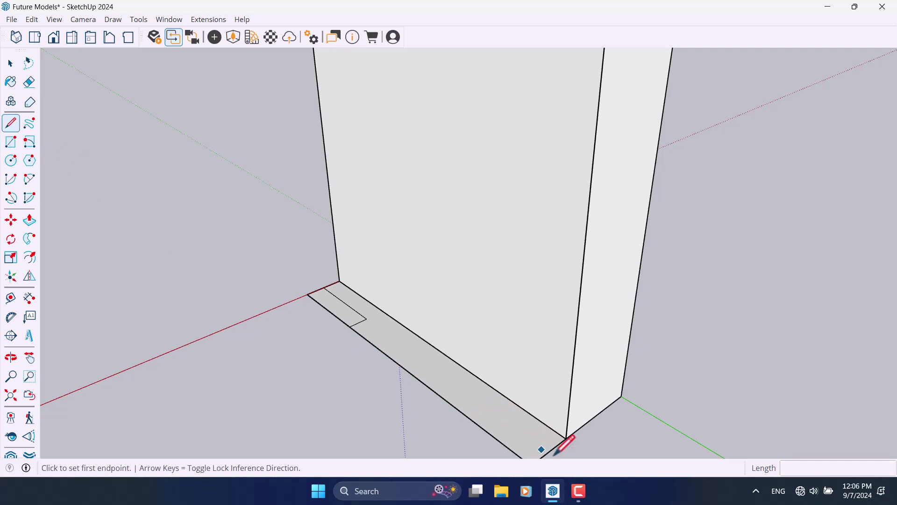
pyautogui.click(552, 440)
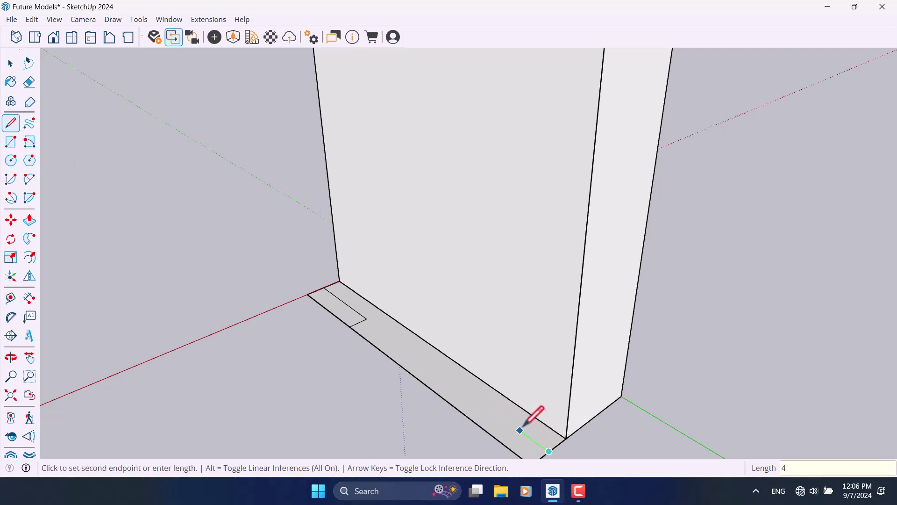
pyautogui.click(460, 410)
pyautogui.press('space')
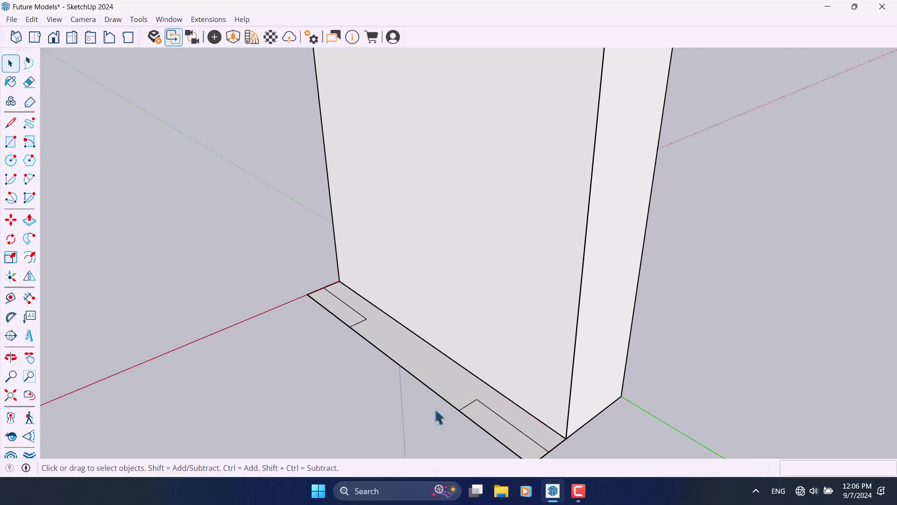
# Erase the extra edges at the strip's end notch and front corner.
pyautogui.click(30, 80)
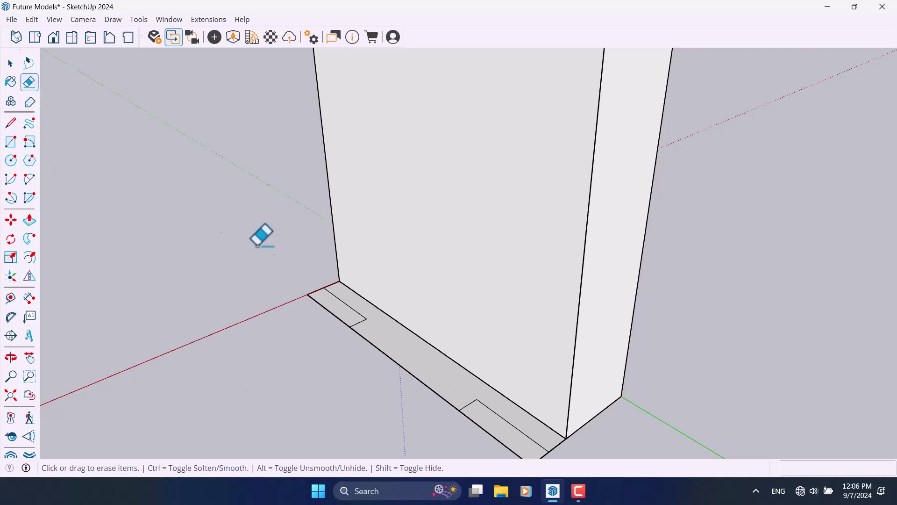
pyautogui.click(316, 308)
pyautogui.scroll(-3, 327, 307)
pyautogui.scroll(1, 374, 306)
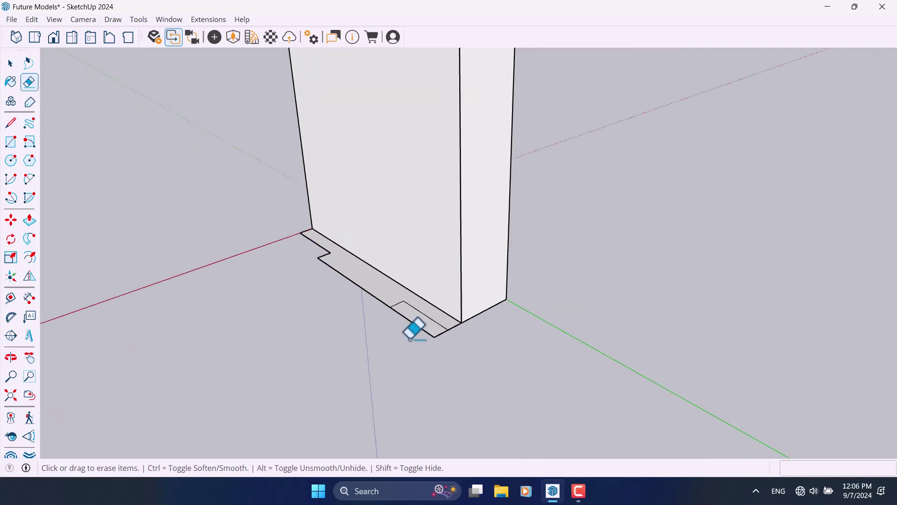
pyautogui.click(445, 330)
pyautogui.scroll(-2, 445, 350)
pyautogui.press('space')
# Select the frame's inner edges as the path, excluding the strip face.
pyautogui.click(409, 320)
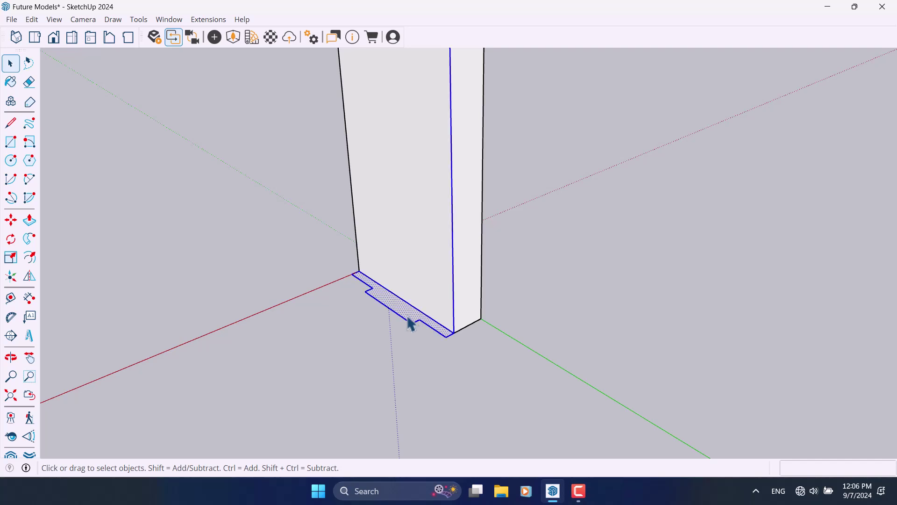
pyautogui.scroll(-5, 412, 323)
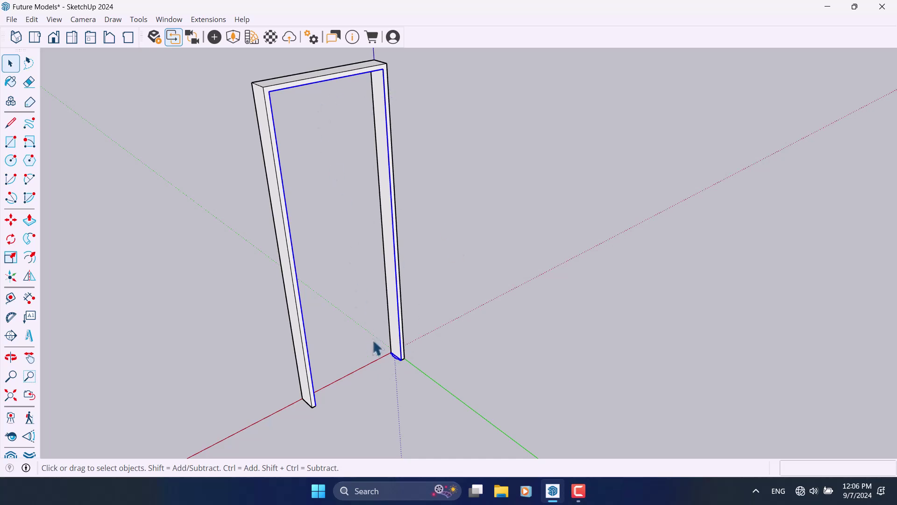
pyautogui.scroll(4, 378, 348)
pyautogui.scroll(2, 418, 384)
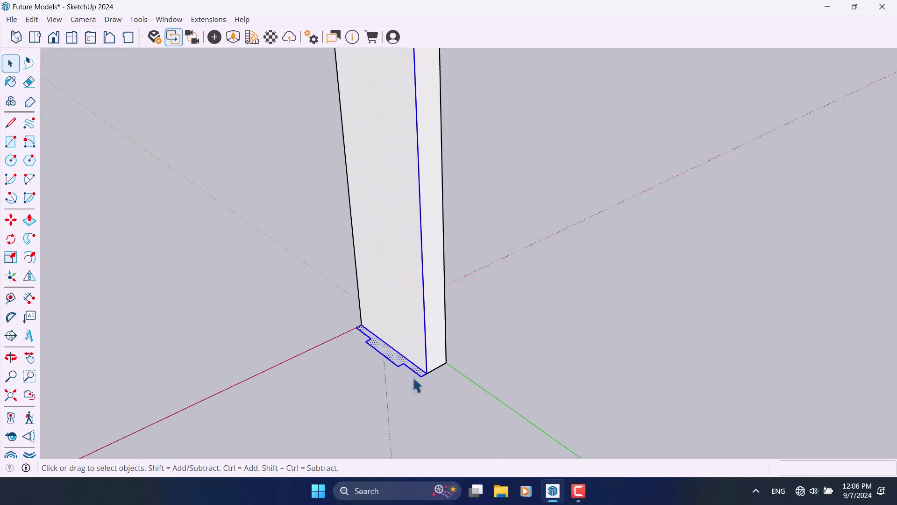
pyautogui.scroll(2, 397, 365)
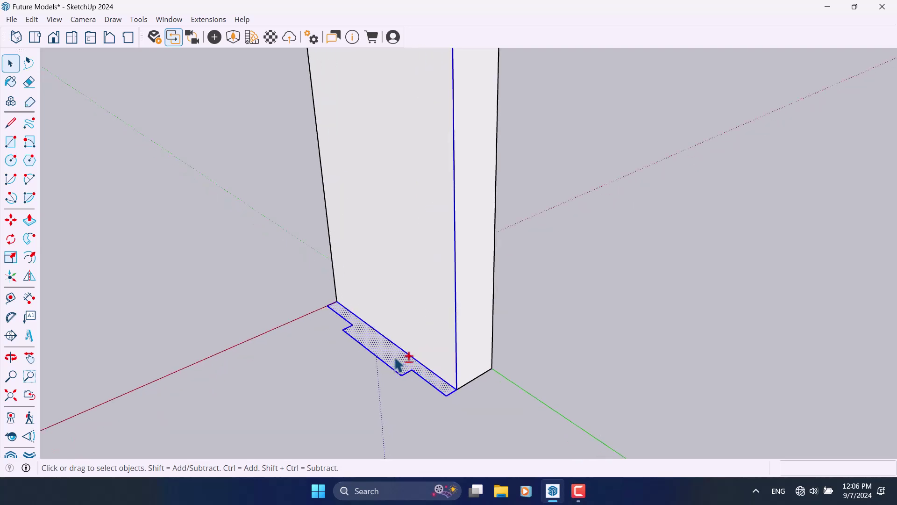
pyautogui.keyDown('shift'); pyautogui.click(397, 365); pyautogui.keyUp('shift')
pyautogui.scroll(-8, 368, 345)
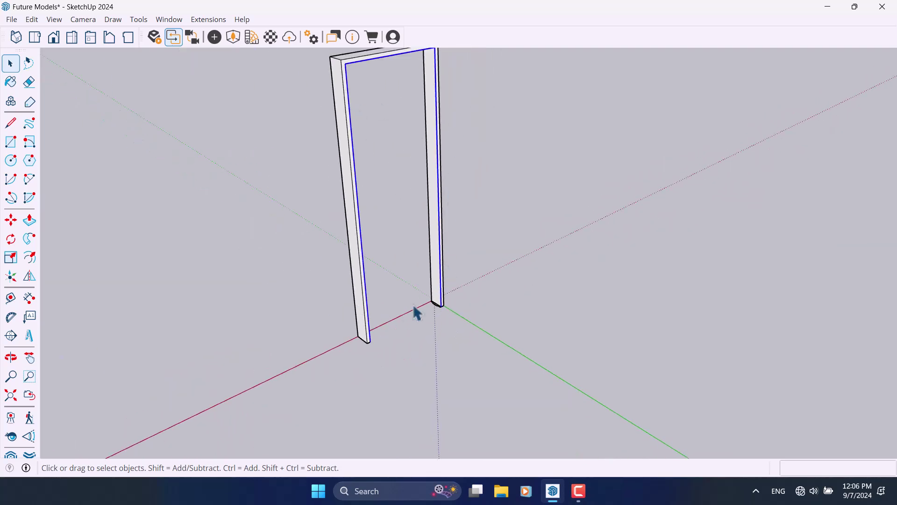
pyautogui.scroll(4, 417, 313)
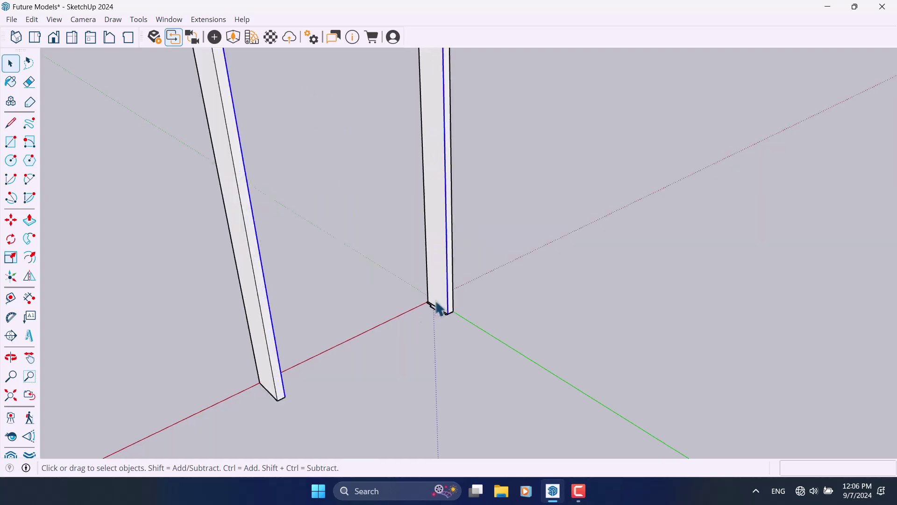
# Sweep the notched profile along the frame edges with Follow Me.
pyautogui.click(29, 246)
pyautogui.click(442, 340)
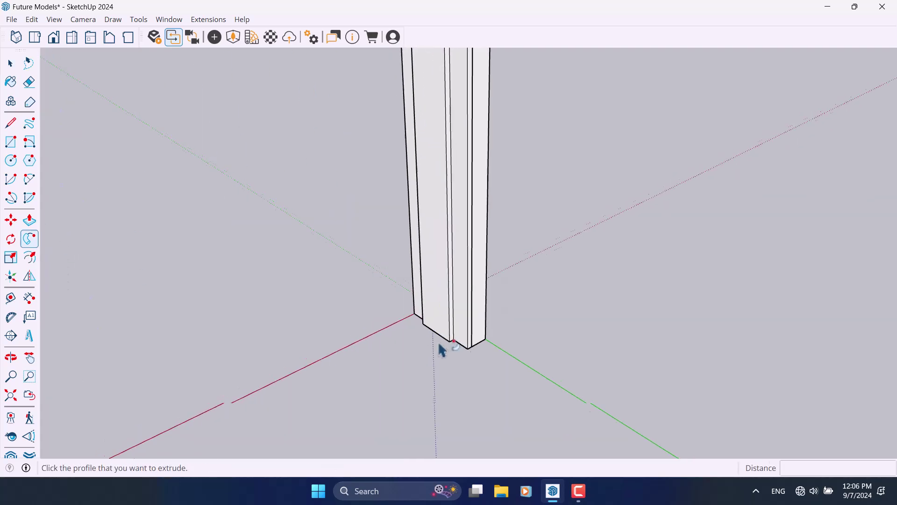
pyautogui.scroll(-4, 442, 349)
pyautogui.moveTo(437, 370); pyautogui.dragTo(490, 371, button='middle')
pyautogui.scroll(-3, 491, 372)
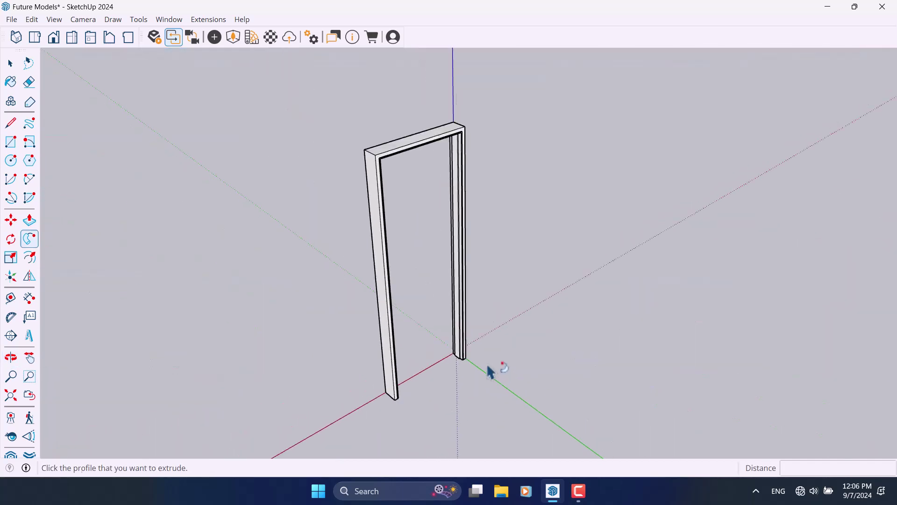
pyautogui.press('space')
pyautogui.scroll(4, 469, 172)
# Make the swept molding geometry into a group.
pyautogui.tripleClick(458, 156)
pyautogui.rightClick(458, 153)
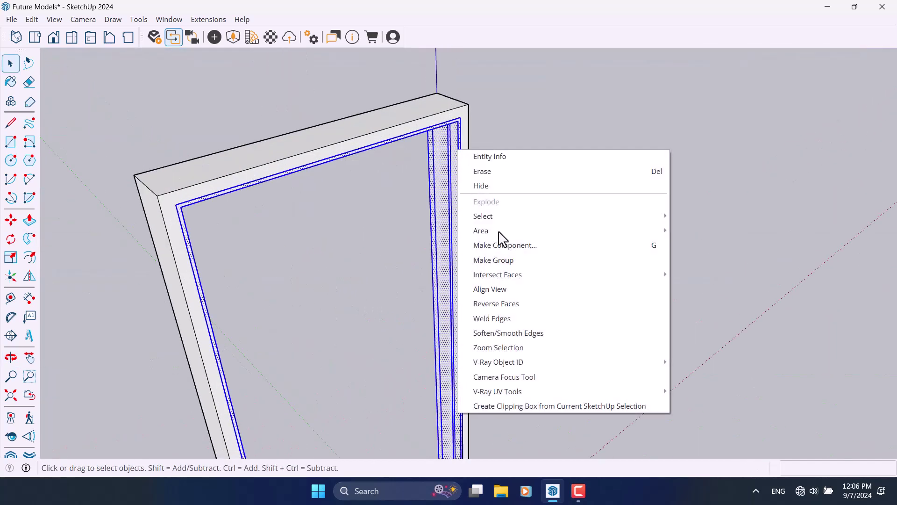
pyautogui.click(501, 259)
pyautogui.click(472, 244)
pyautogui.scroll(-4, 473, 244)
pyautogui.moveTo(473, 245); pyautogui.dragTo(297, 132, button='middle')
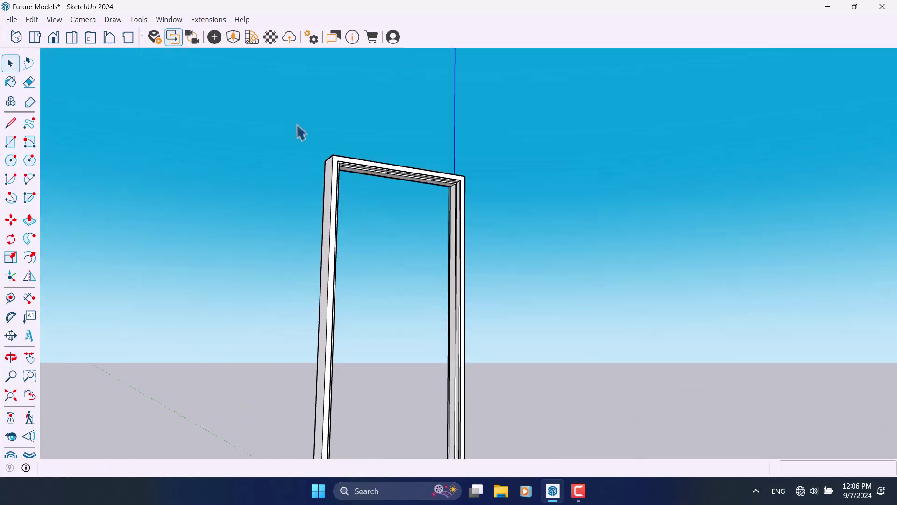
# Draw an 88.80 × 270.40 cm rectangle filling the opening between the posts.
pyautogui.click(6, 149)
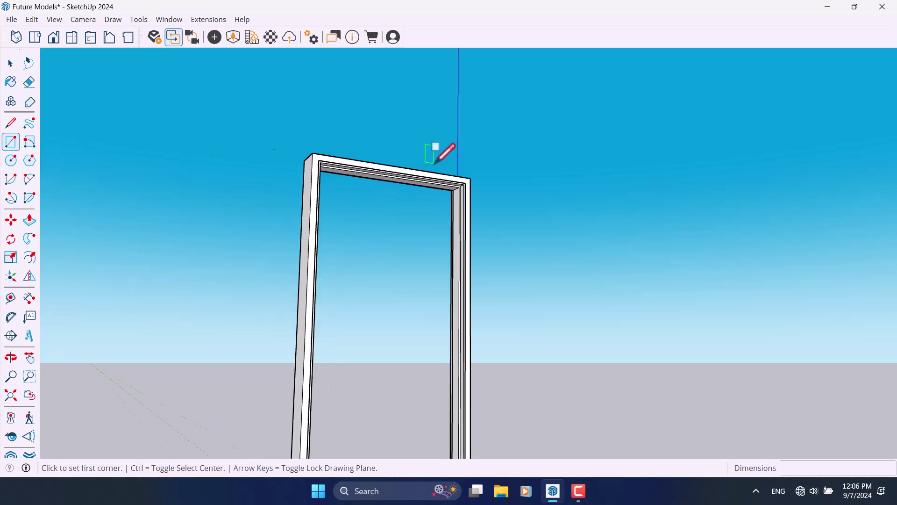
pyautogui.scroll(6, 445, 147)
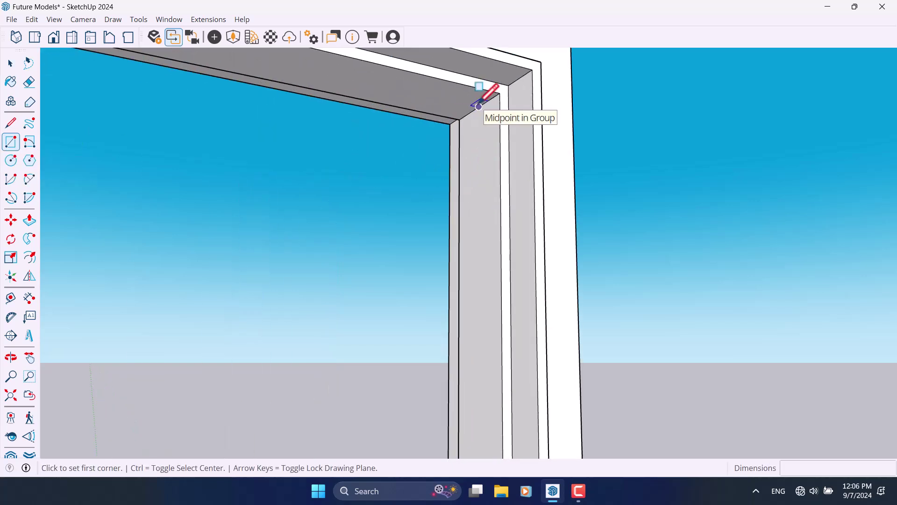
pyautogui.click(479, 107)
pyautogui.scroll(-10, 472, 144)
pyautogui.moveTo(472, 145); pyautogui.dragTo(387, 386, button='middle')
pyautogui.scroll(5, 387, 386)
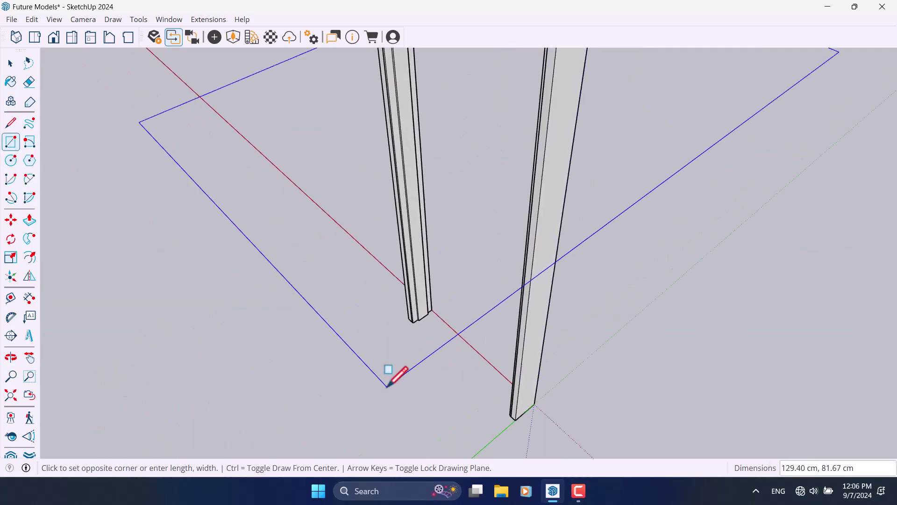
pyautogui.scroll(5, 387, 386)
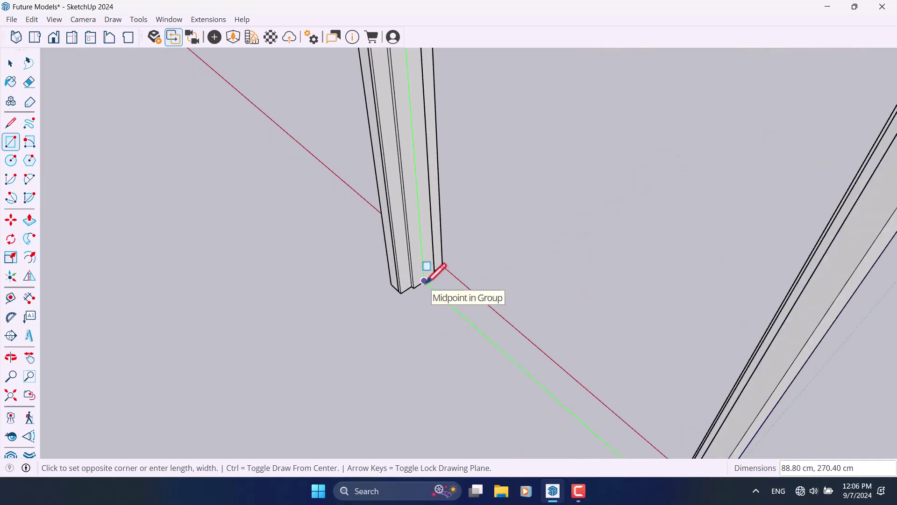
pyautogui.scroll(-5, 425, 280)
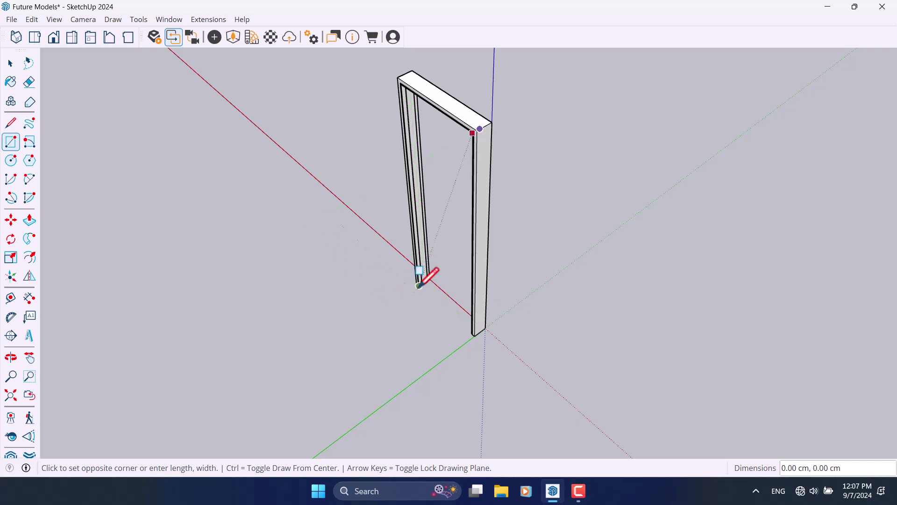
pyautogui.scroll(3, 426, 280)
pyautogui.scroll(3, 426, 281)
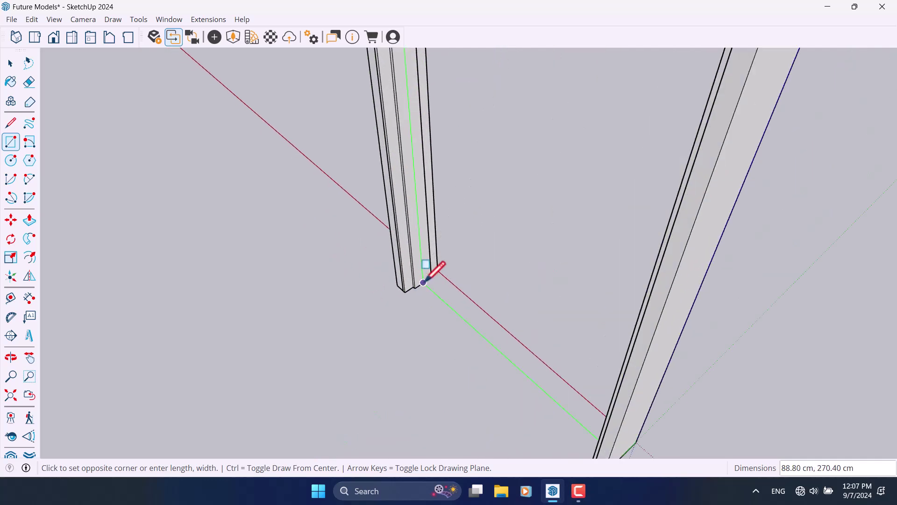
pyautogui.click(424, 282)
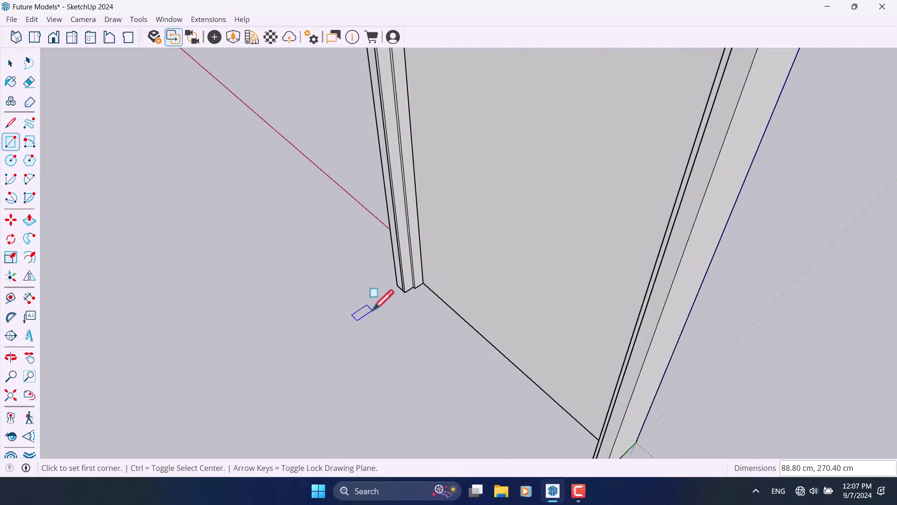
pyautogui.scroll(-2, 379, 327)
pyautogui.press('space')
# Push/Pull the door-opening face out 4 cm to form the door leaf slab.
pyautogui.click(29, 220)
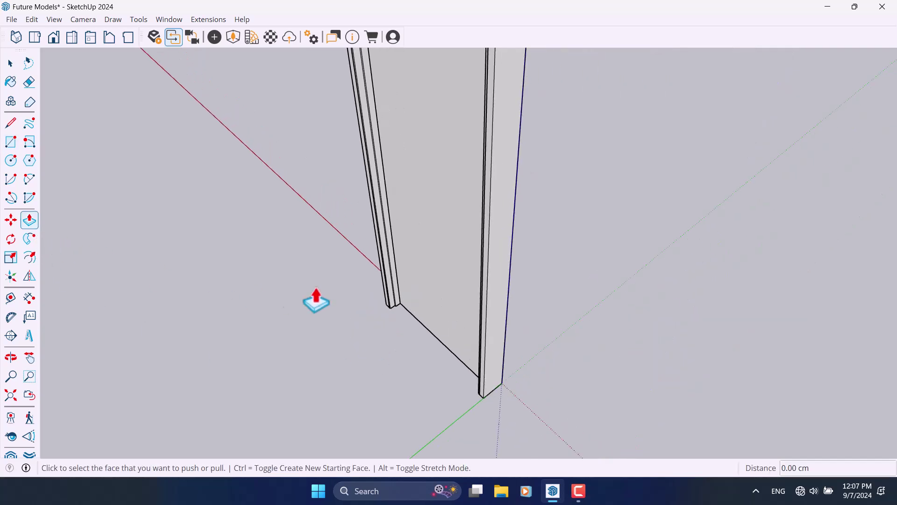
pyautogui.click(414, 305)
pyautogui.scroll(2, 411, 301)
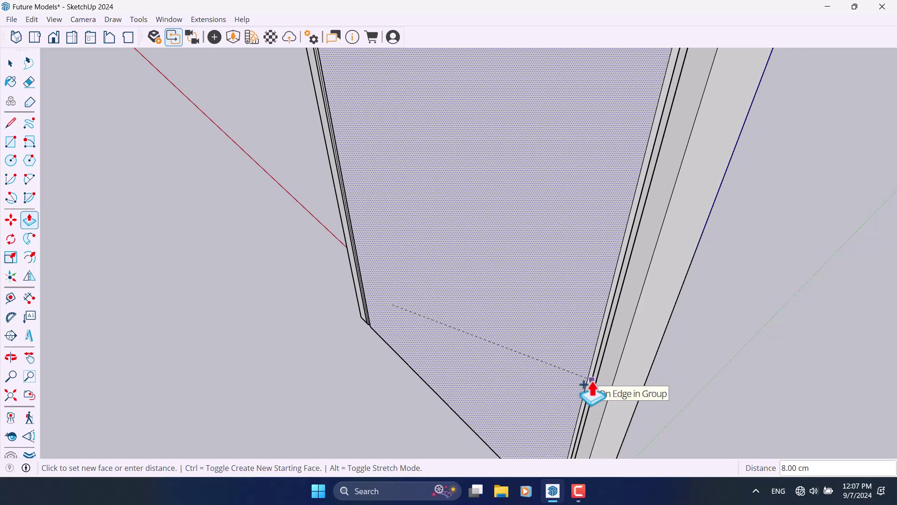
pyautogui.write('4')
pyautogui.press('Return')
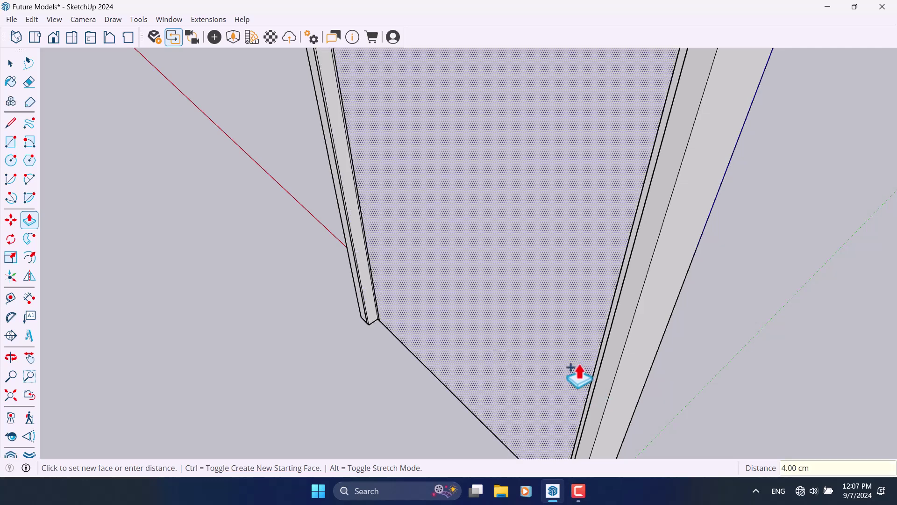
pyautogui.press('space')
pyautogui.scroll(-5, 473, 355)
# Move the door leaf left out of the frame and orbit to see it upright.
pyautogui.click(477, 329)
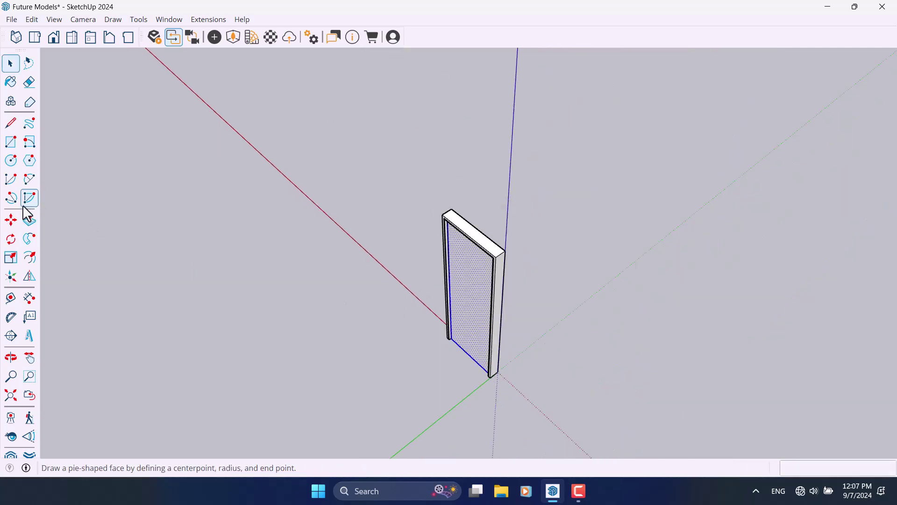
pyautogui.click(11, 220)
pyautogui.click(431, 359)
pyautogui.click(371, 363)
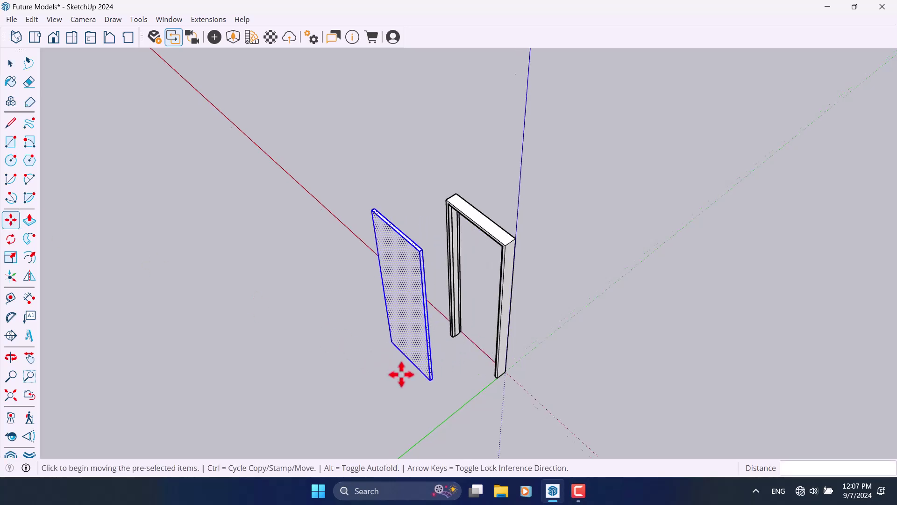
pyautogui.press('space')
pyautogui.click(378, 391)
pyautogui.scroll(4, 378, 391)
pyautogui.scroll(-5, 393, 377)
pyautogui.moveTo(392, 376); pyautogui.dragTo(443, 260, button='middle')
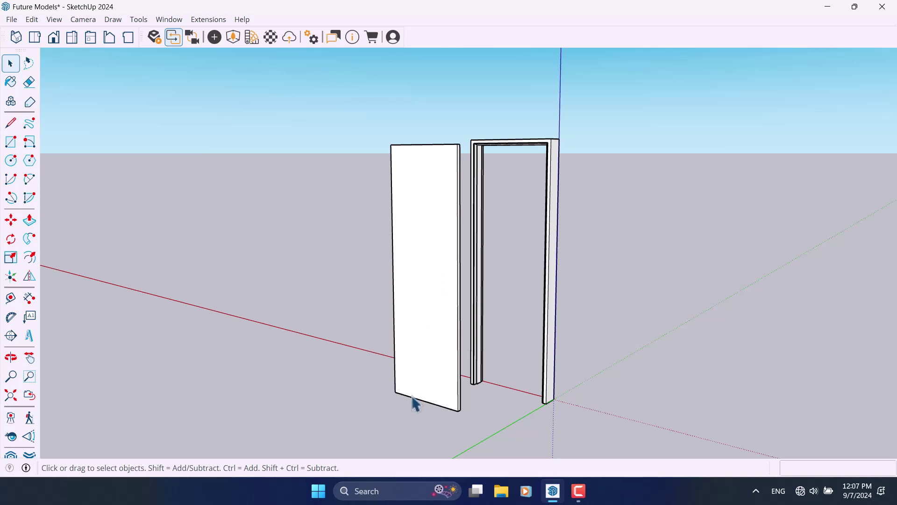
pyautogui.click(11, 220)
# Copy the door leaf's bottom edge 110 cm up to divide the leaf.
pyautogui.scroll(5, 465, 412)
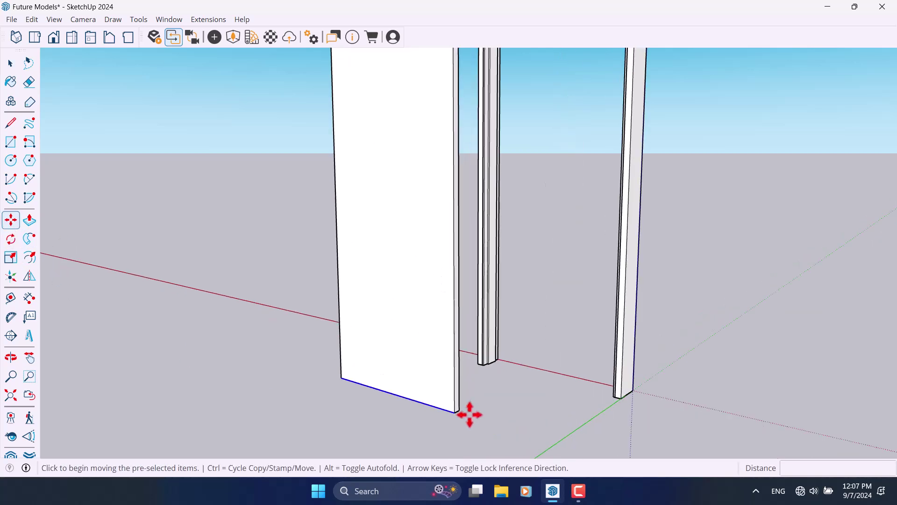
pyautogui.press('ctrl')
pyautogui.click(456, 412)
pyautogui.scroll(-5, 455, 412)
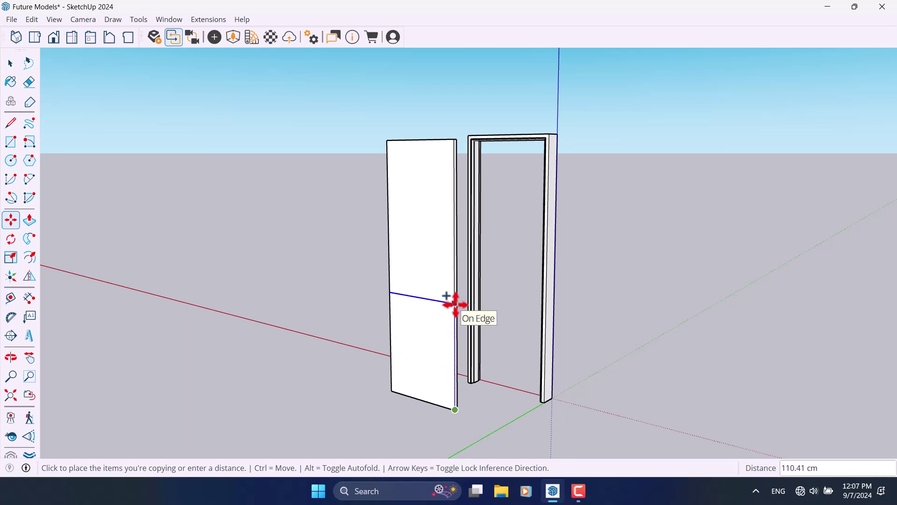
pyautogui.write('110')
pyautogui.press('Return')
pyautogui.press('space')
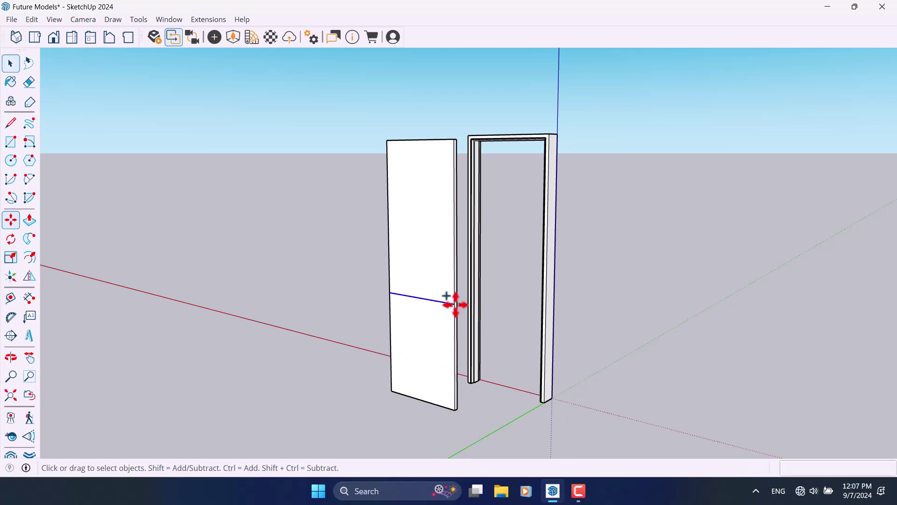
# Offset inset panel outlines on the upper and lower door faces.
pyautogui.click(29, 257)
pyautogui.scroll(3, 440, 217)
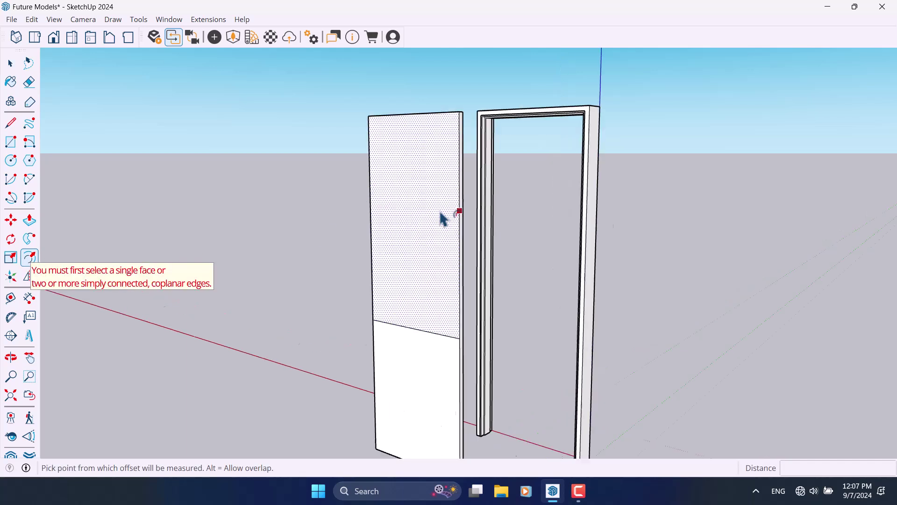
pyautogui.click(402, 234)
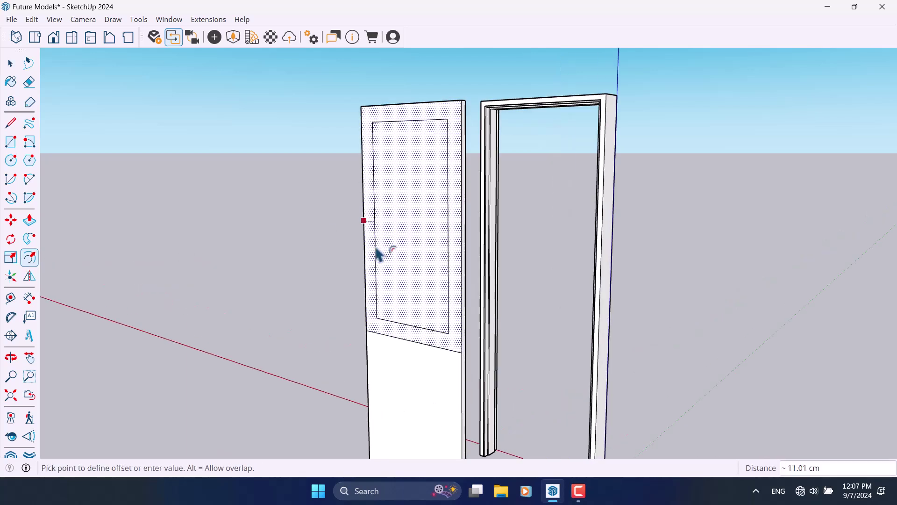
pyautogui.click(379, 255)
pyautogui.doubleClick(428, 372)
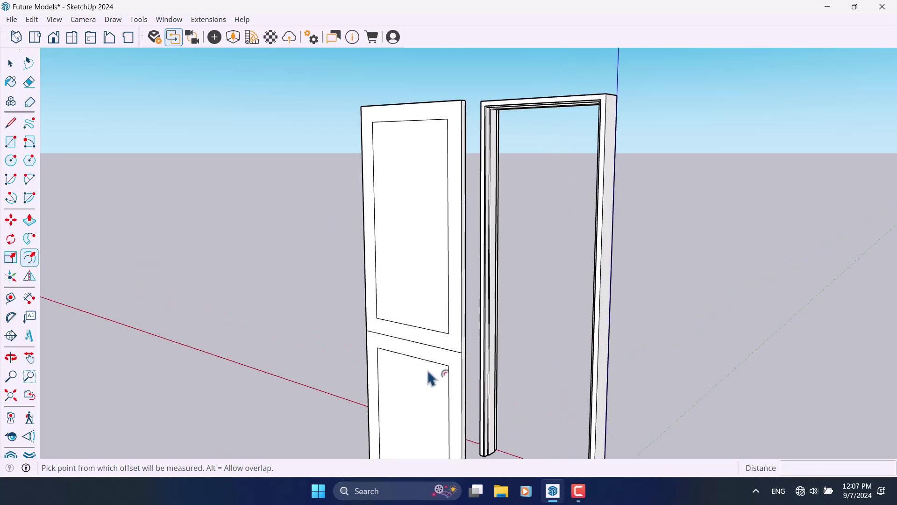
# Offset a second outline 2 cm inside each panel, then orbit to the front.
pyautogui.click(407, 277)
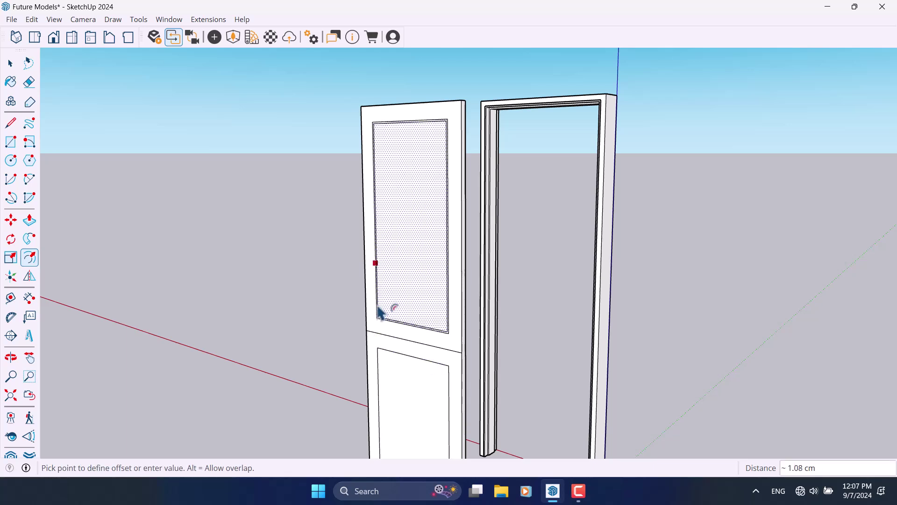
pyautogui.write('2')
pyautogui.press('Return')
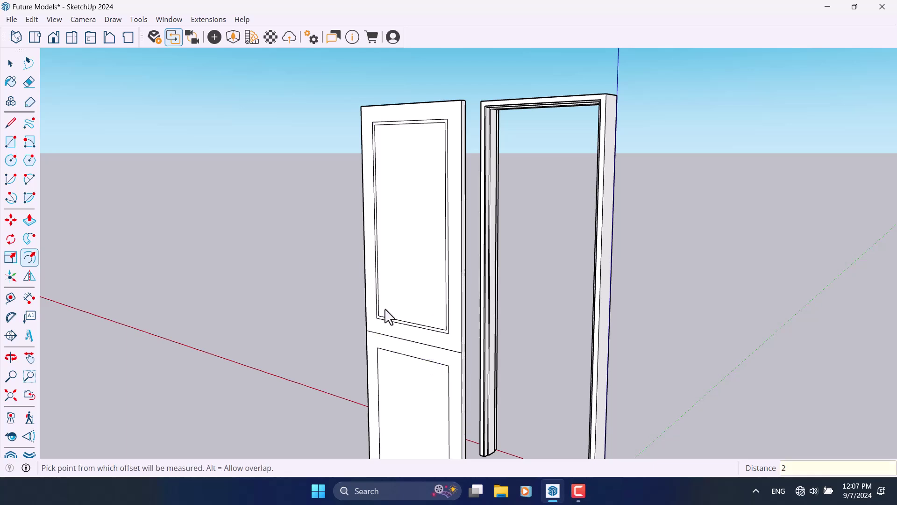
pyautogui.doubleClick(417, 395)
pyautogui.press('space')
pyautogui.scroll(3, 410, 374)
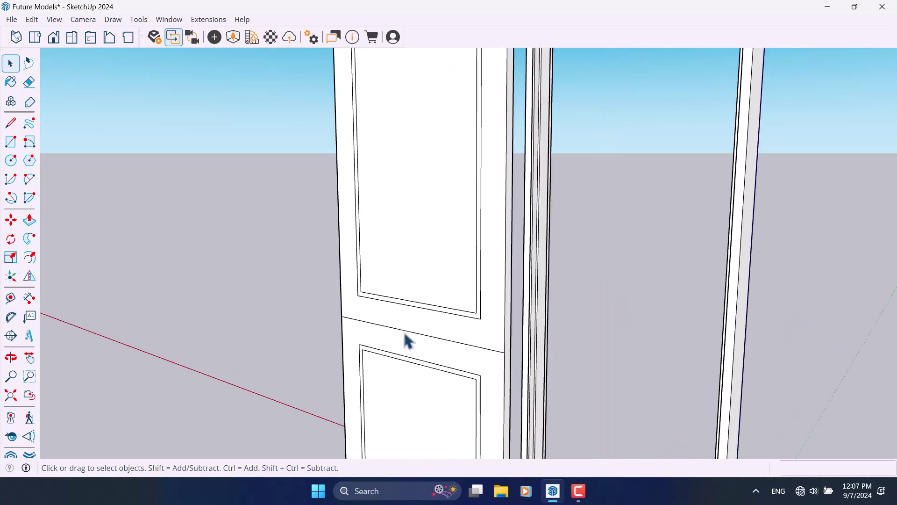
pyautogui.scroll(-10, 406, 338)
pyautogui.moveTo(463, 307); pyautogui.dragTo(748, 280, button='middle')
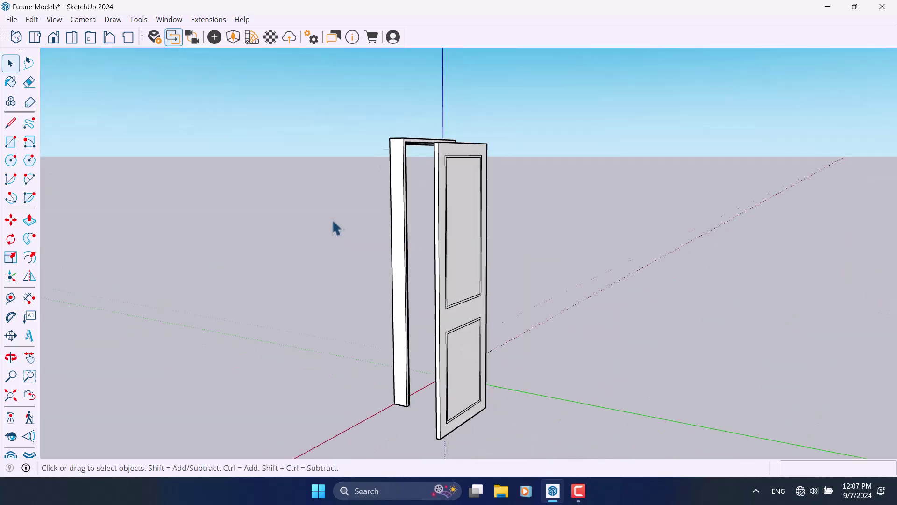
pyautogui.moveTo(332, 226); pyautogui.dragTo(441, 333, button='middle')
pyautogui.scroll(4, 453, 259)
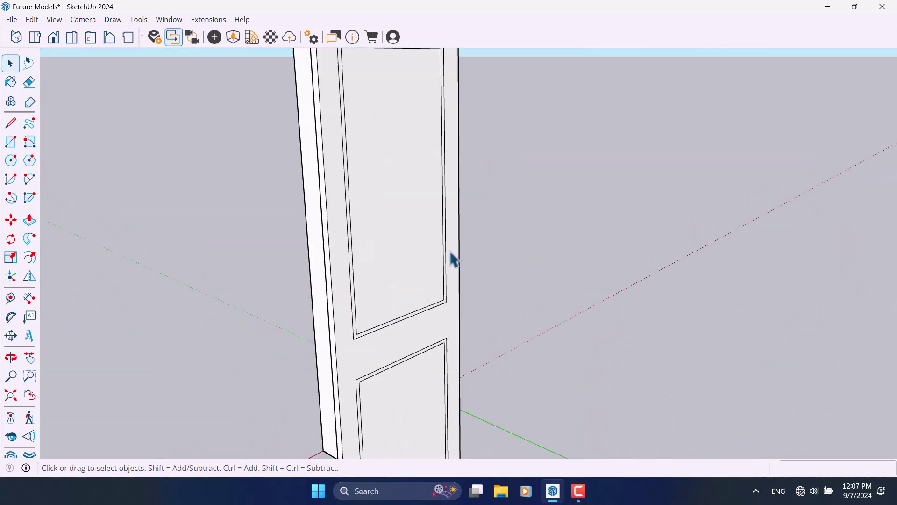
# Push/Pull the upper panel's narrow border strip by 0.9 cm.
pyautogui.click(32, 224)
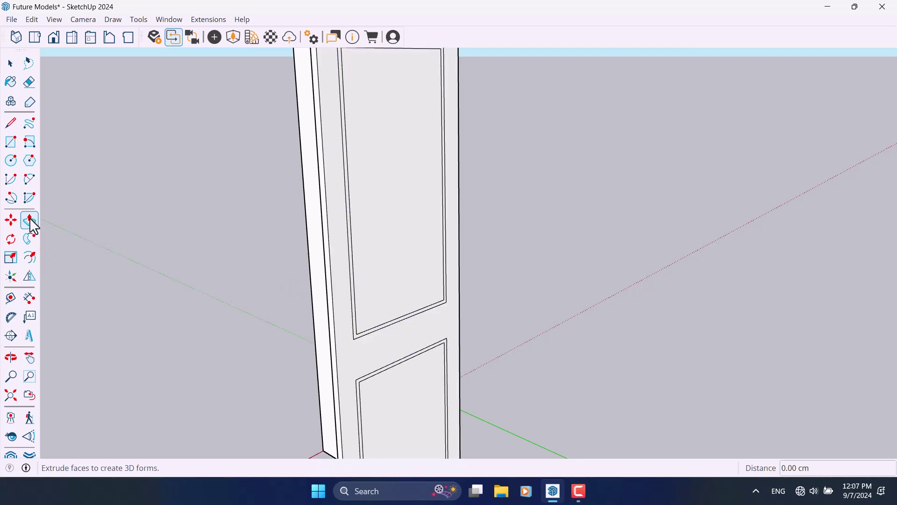
pyautogui.scroll(3, 336, 346)
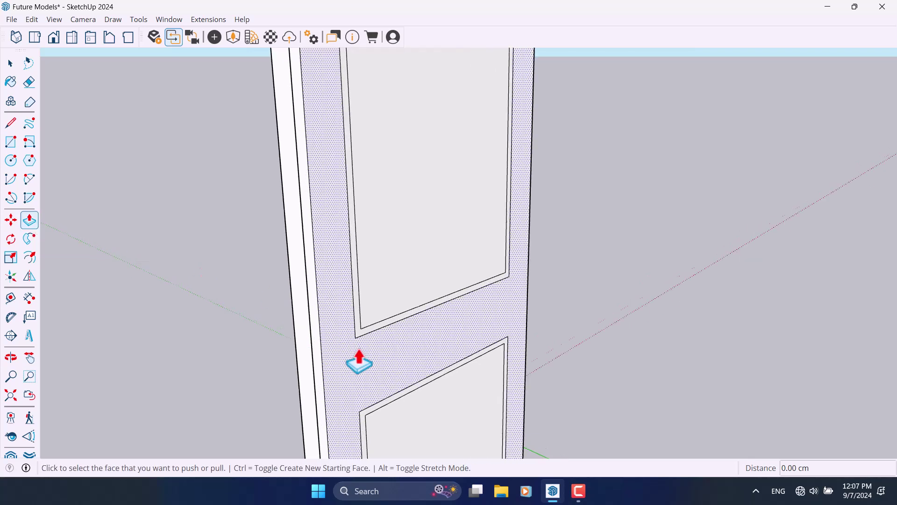
pyautogui.click(359, 345)
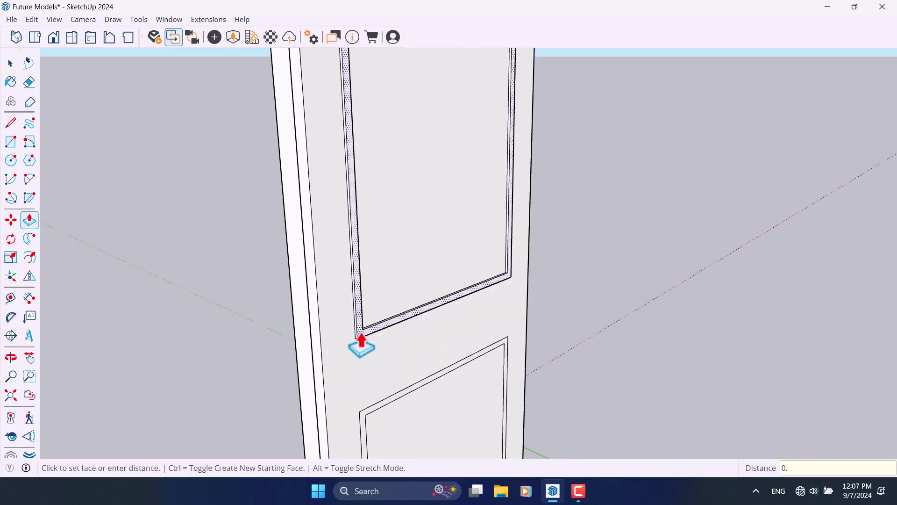
pyautogui.write('0.9')
pyautogui.press('Return')
pyautogui.moveTo(363, 347); pyautogui.dragTo(308, 370, button='middle')
pyautogui.scroll(-5, 360, 345)
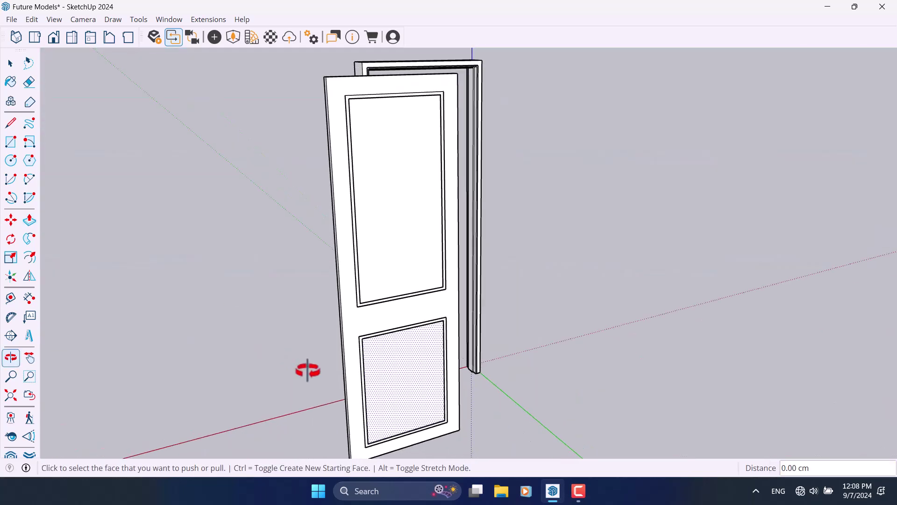
# Inset the upper panel 14 cm and add a second outline inside the new rectangle.
pyautogui.click(33, 258)
pyautogui.scroll(4, 397, 215)
pyautogui.click(331, 217)
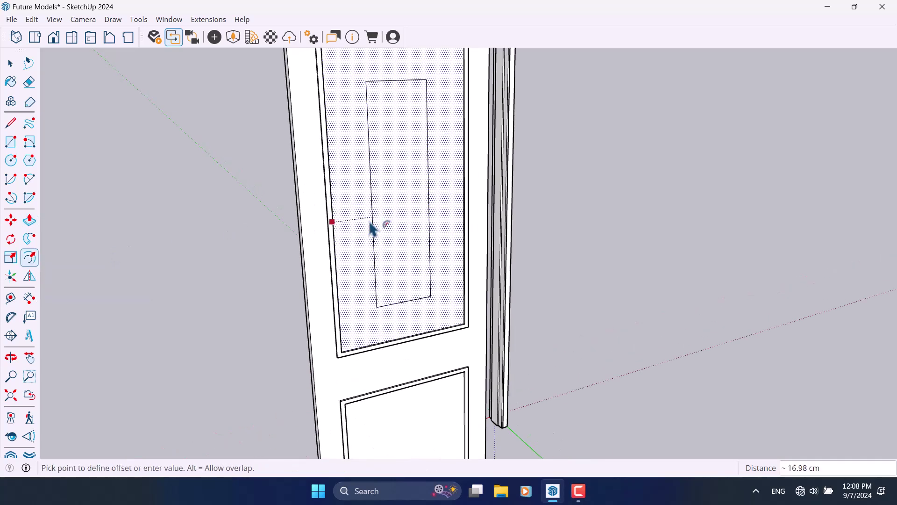
pyautogui.scroll(-4, 372, 229)
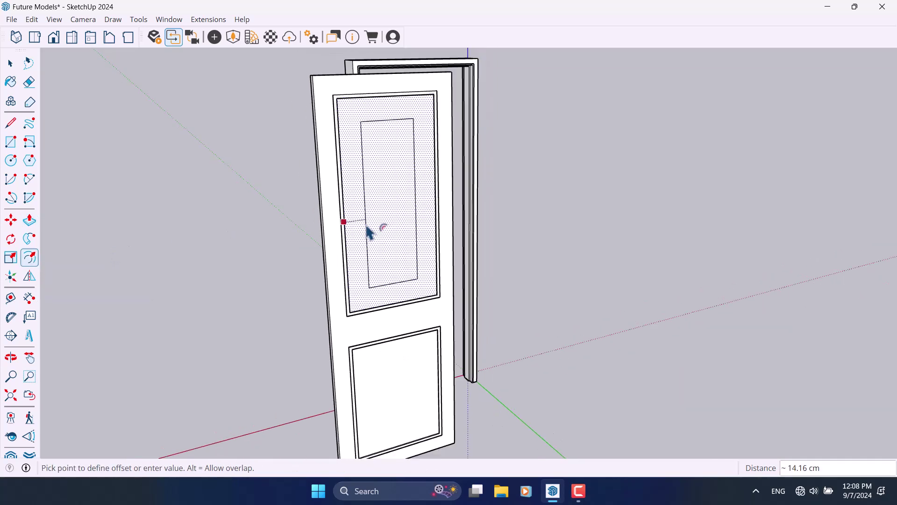
pyautogui.write('14')
pyautogui.press('Return')
pyautogui.click(364, 195)
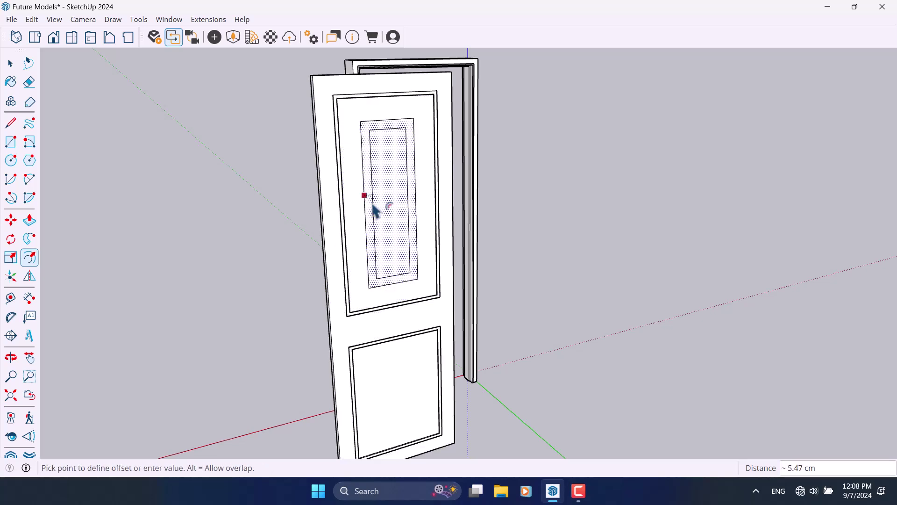
pyautogui.click(375, 210)
# Inset the lower panel 14 cm and its new rectangle a further 2 cm.
pyautogui.click(380, 411)
pyautogui.scroll(3, 380, 411)
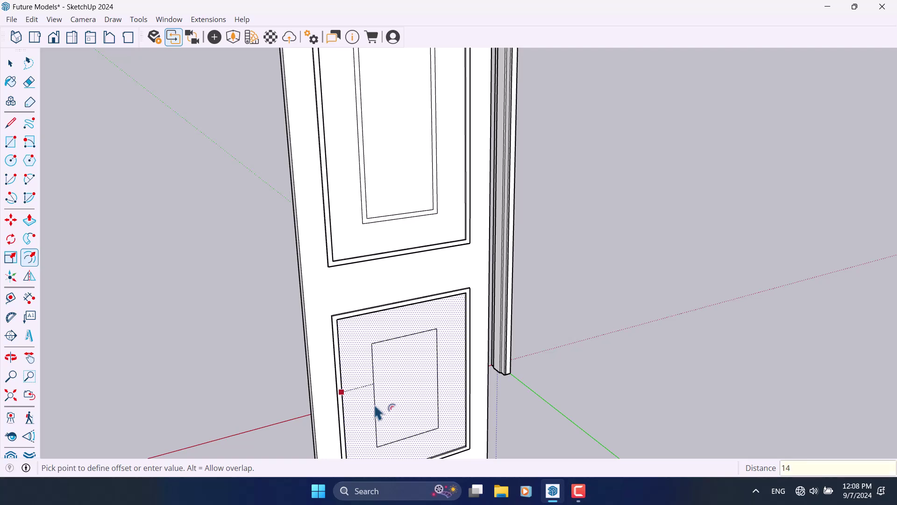
pyautogui.press('Return')
pyautogui.click(374, 365)
pyautogui.write('2')
pyautogui.press('Return')
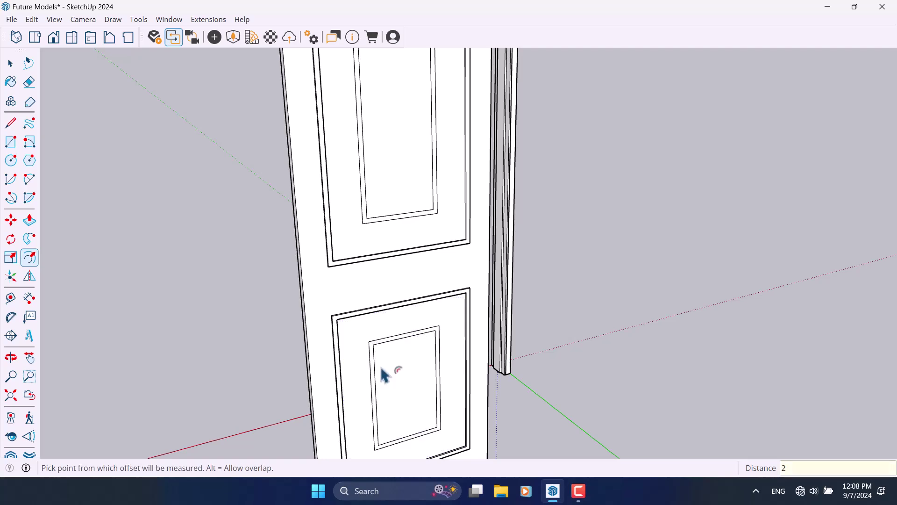
pyautogui.press('space')
pyautogui.click(29, 219)
pyautogui.scroll(3, 392, 381)
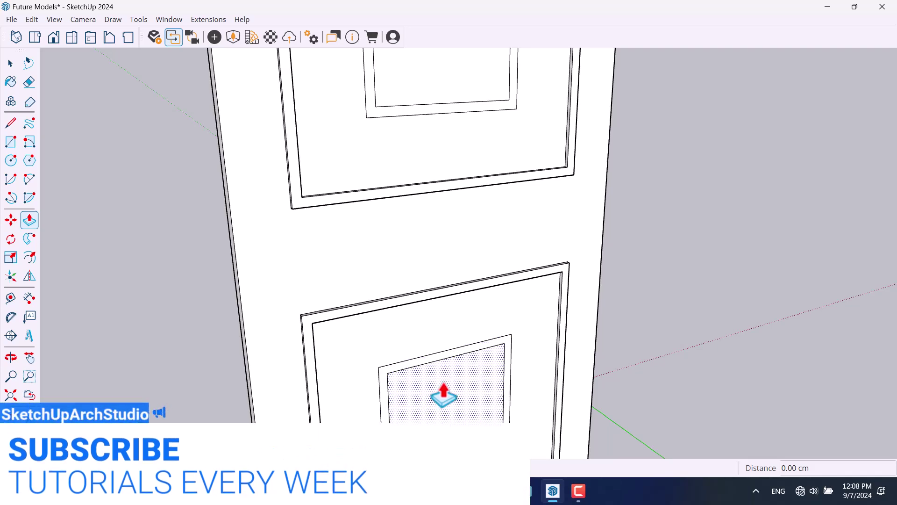
# Push/Pull the panel's offset ring 0.90 cm.
pyautogui.click(414, 359)
pyautogui.click(380, 310)
pyautogui.scroll(-6, 392, 187)
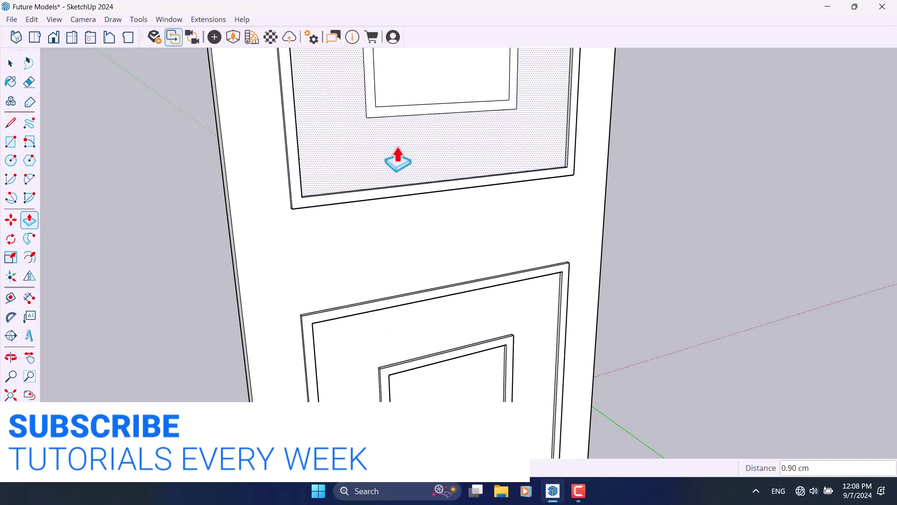
pyautogui.scroll(-5, 416, 264)
pyautogui.moveTo(416, 264); pyautogui.dragTo(464, 271, button='middle')
pyautogui.press('space')
pyautogui.scroll(5, 424, 264)
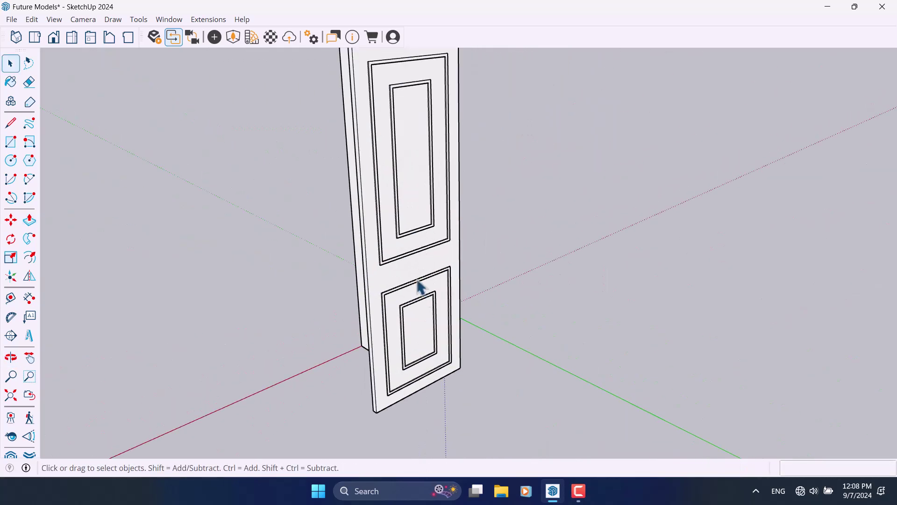
# Select all of the door's geometry and make it one group.
pyautogui.tripleClick(395, 281)
pyautogui.rightClick(393, 279)
pyautogui.click(437, 123)
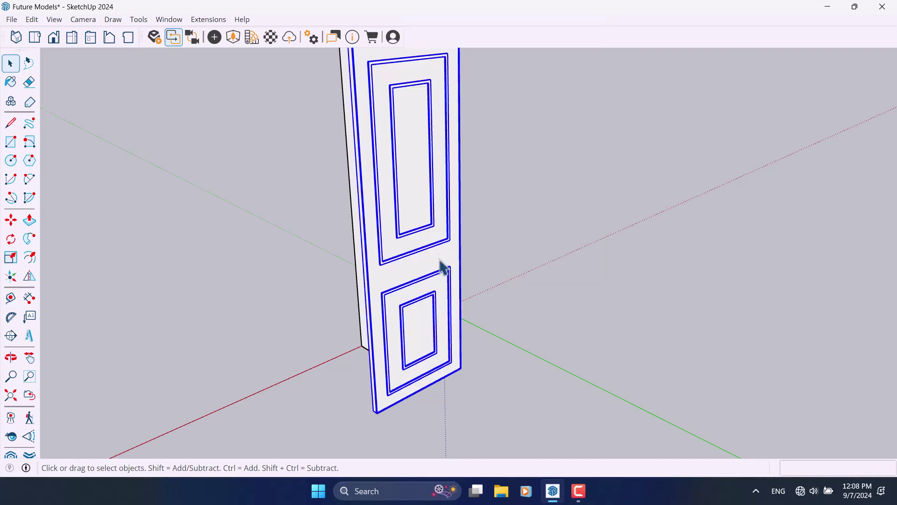
pyautogui.click(507, 295)
pyautogui.moveTo(456, 305)
pyautogui.mouseDown(button='middle')
pyautogui.moveTo(447, 309)
pyautogui.moveTo(472, 357)
pyautogui.moveTo(383, 345)
pyautogui.mouseUp(button='middle')
pyautogui.scroll(3, 330, 291)
# Draw an L-shaped handle path on the door face: a 5 cm leg and an 11 cm leg.
pyautogui.click(11, 143)
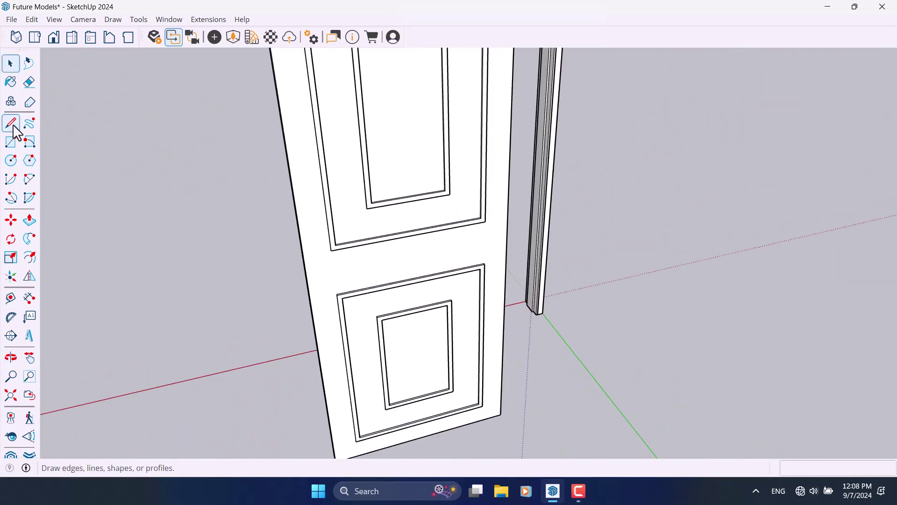
pyautogui.click(12, 122)
pyautogui.scroll(3, 318, 253)
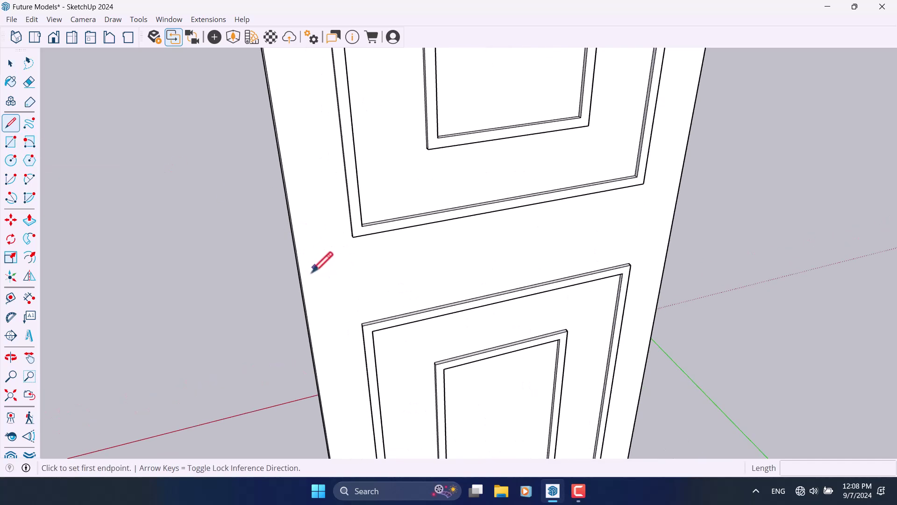
pyautogui.scroll(2, 310, 278)
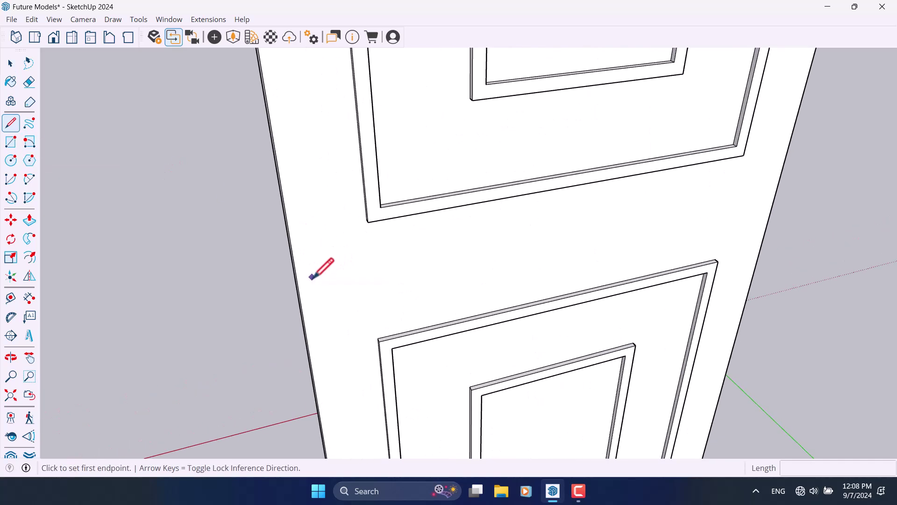
pyautogui.click(326, 273)
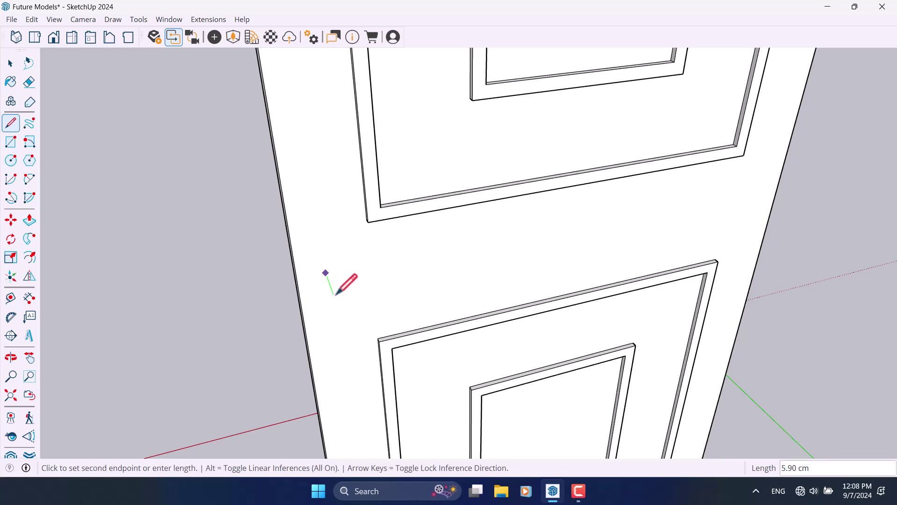
pyautogui.write('5')
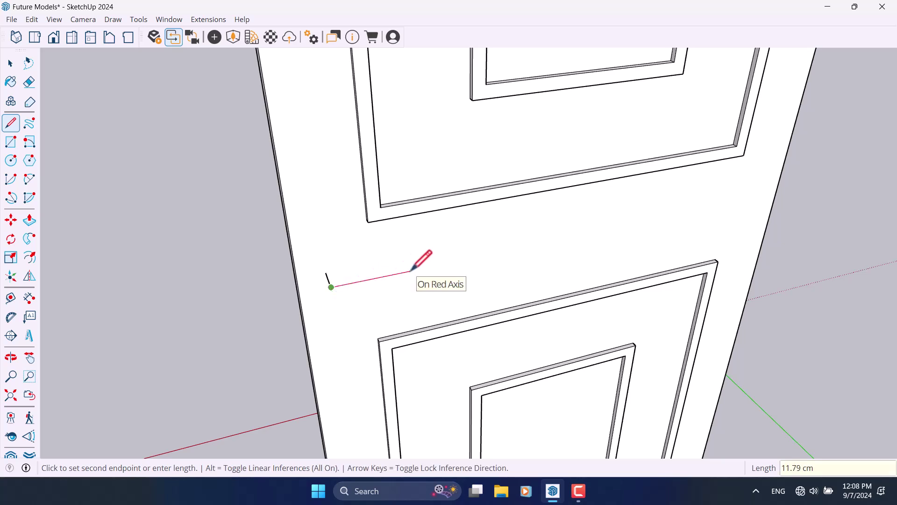
pyautogui.press('Return')
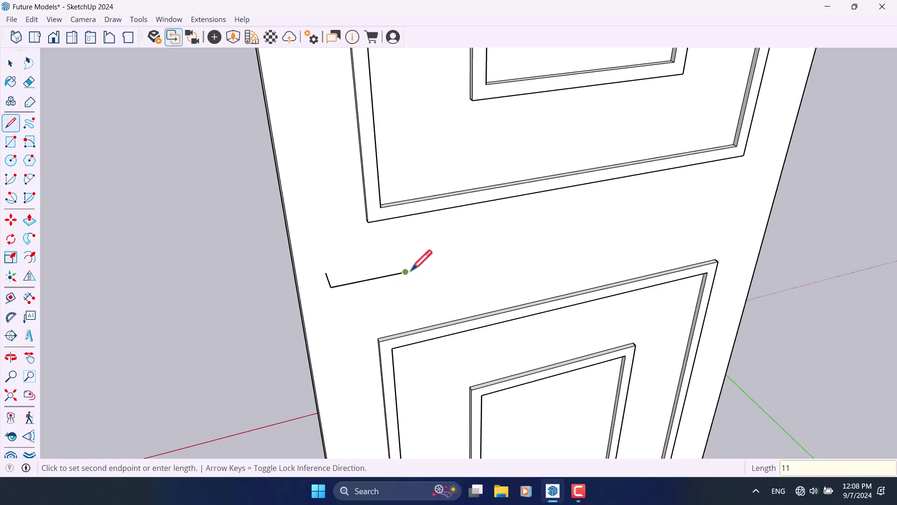
pyautogui.press('space')
pyautogui.scroll(5, 335, 276)
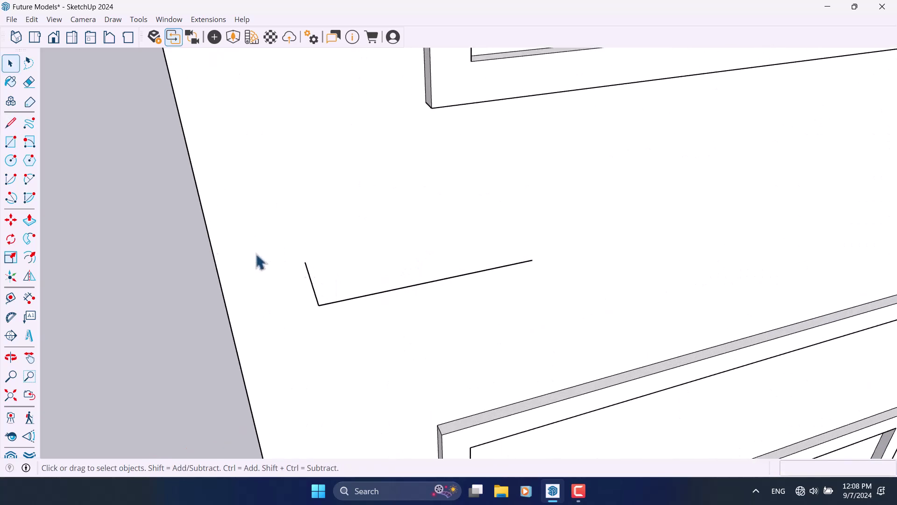
# Draw a 1.4 by 1.4 cm square at the end of the handle path.
pyautogui.click(11, 141)
pyautogui.click(306, 261)
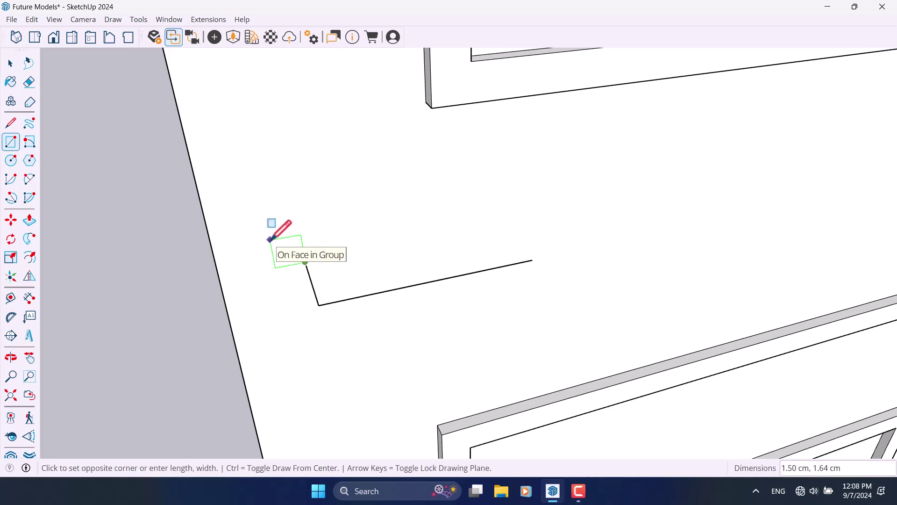
pyautogui.write('1.4, 1.')
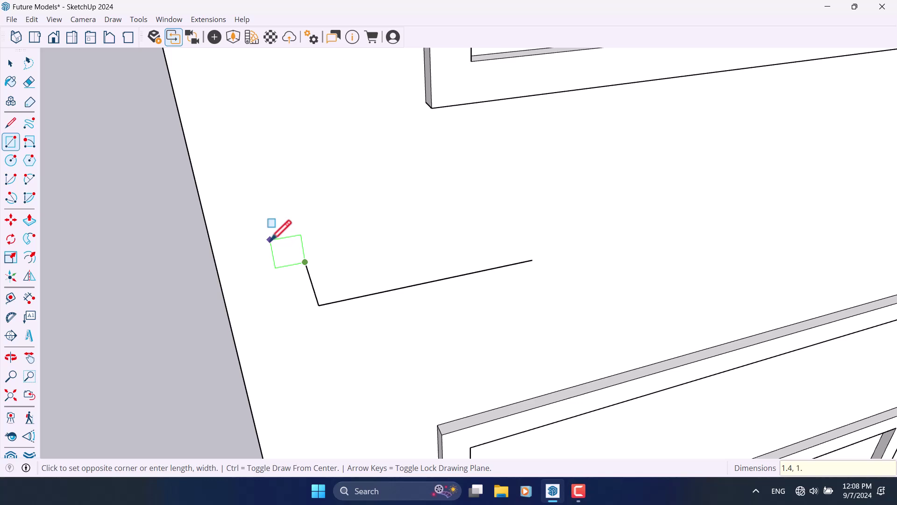
pyautogui.write('4')
pyautogui.press('Return')
pyautogui.press('space')
pyautogui.scroll(3, 290, 252)
# Sweep the square along the path with Follow Me, inspect it, then undo the sweep.
pyautogui.tripleClick(292, 254)
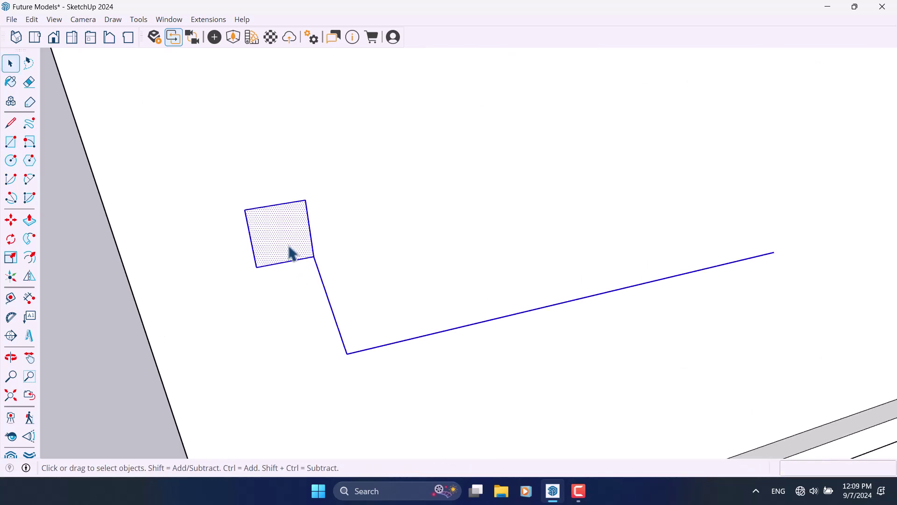
pyautogui.keyDown('shift'); pyautogui.doubleClick(291, 253); pyautogui.keyUp('shift')
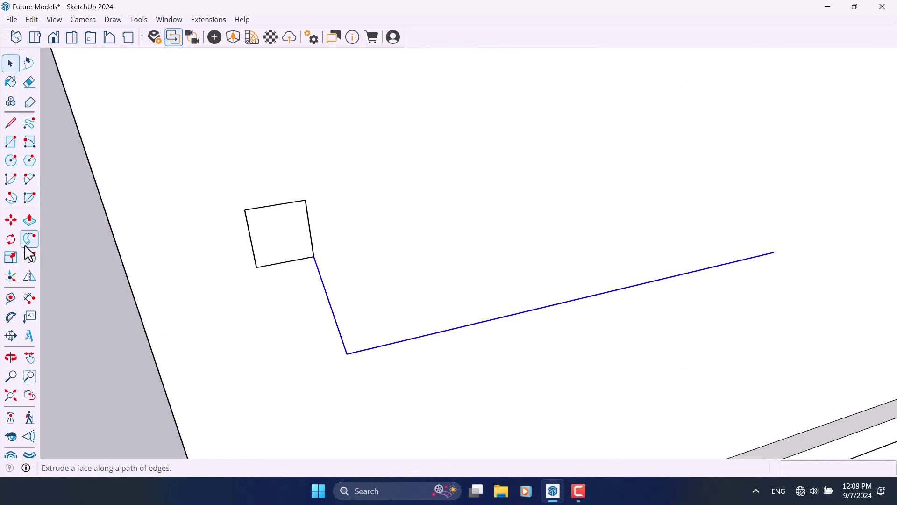
pyautogui.click(25, 245)
pyautogui.click(269, 254)
pyautogui.moveTo(272, 256); pyautogui.dragTo(332, 284, button='middle')
pyautogui.hotkey('ctrl', 'z')
pyautogui.press('space')
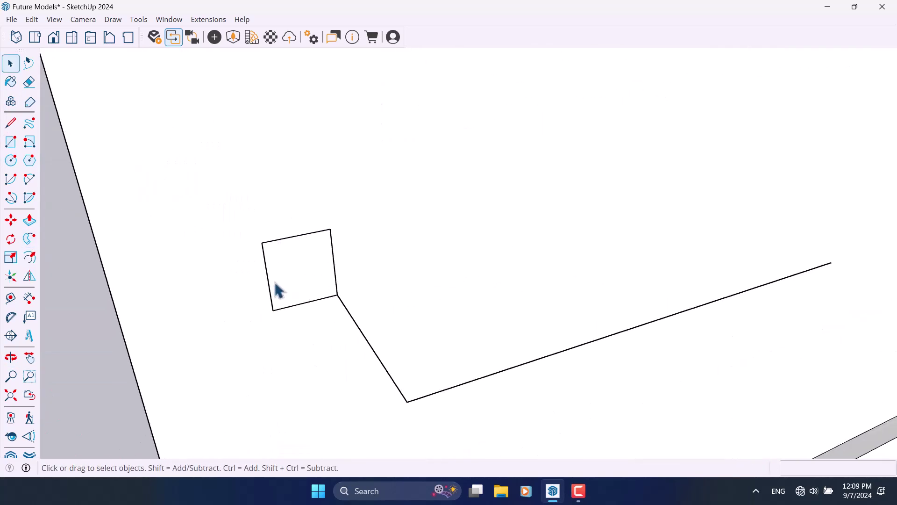
pyautogui.click(38, 185)
pyautogui.scroll(3, 290, 201)
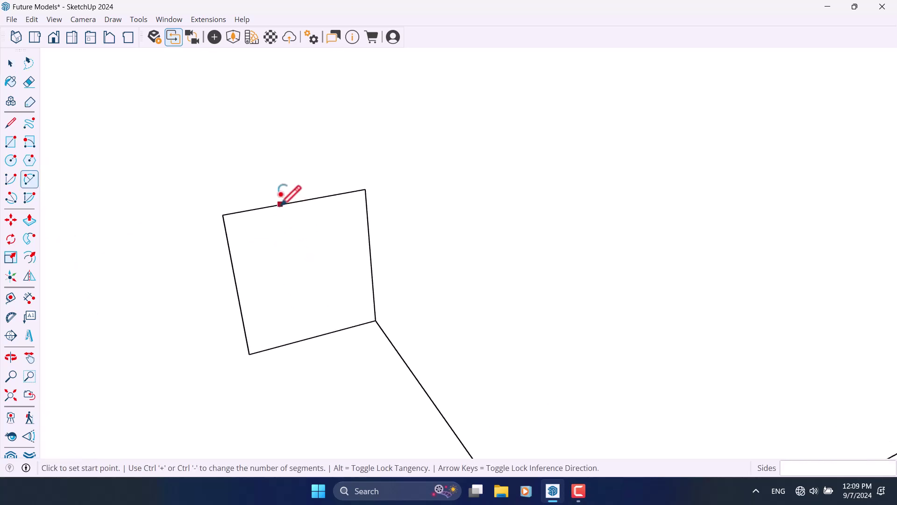
pyautogui.click(279, 204)
pyautogui.click(233, 257)
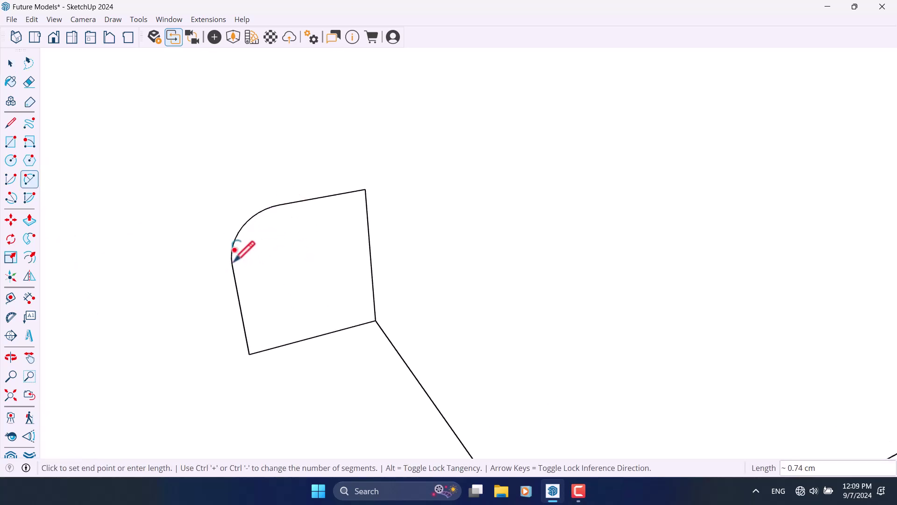
pyautogui.click(241, 310)
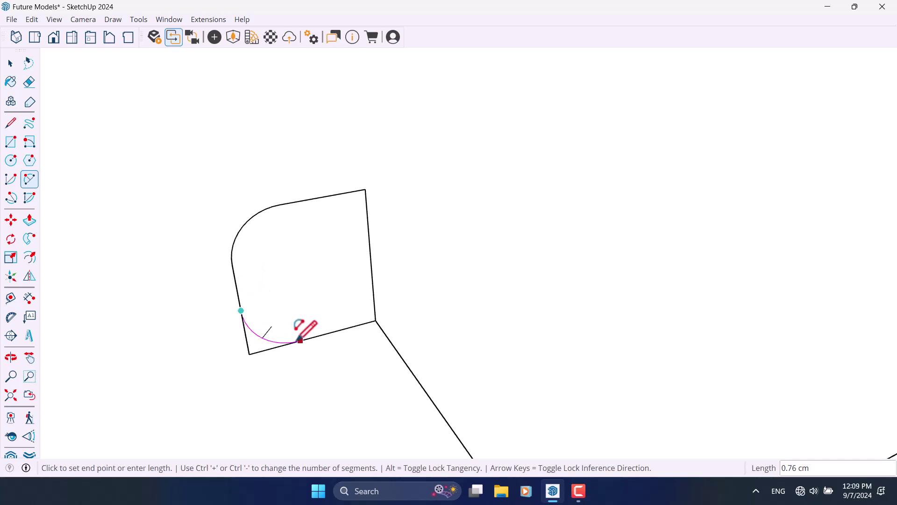
pyautogui.click(300, 341)
pyautogui.press('space')
pyautogui.scroll(-3, 325, 254)
pyautogui.tripleClick(327, 259)
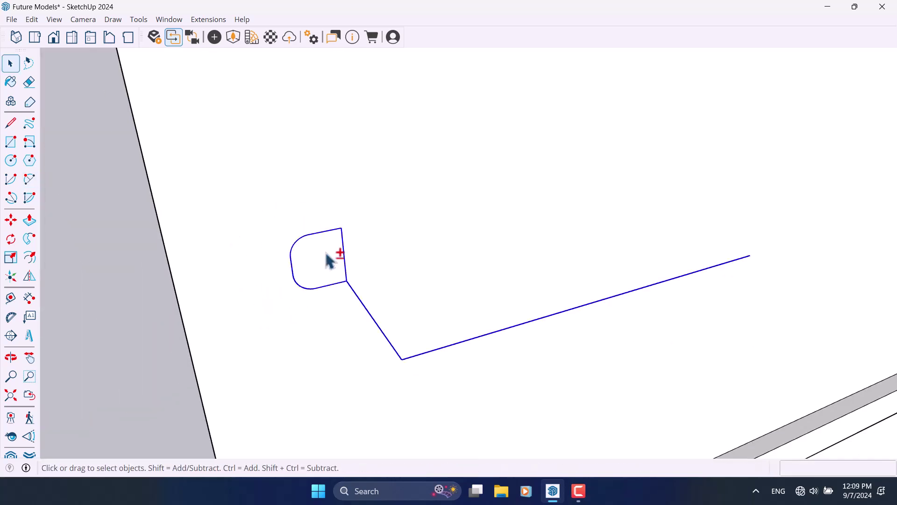
pyautogui.click(30, 257)
pyautogui.click(310, 256)
pyautogui.moveTo(311, 256); pyautogui.dragTo(351, 254, button='middle')
pyautogui.press('space')
pyautogui.scroll(3, 327, 264)
pyautogui.hotkey('ctrl', 'z')
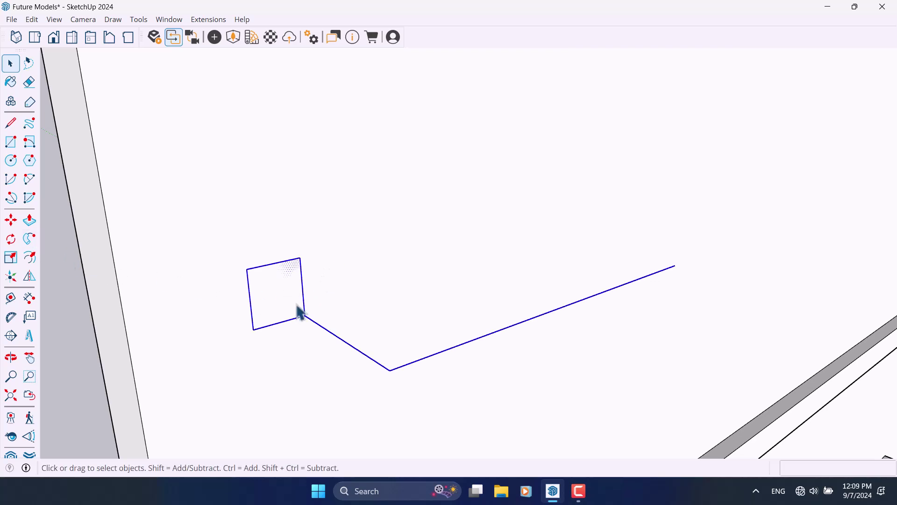
# Sweep the square profile along the path into a handle and group it.
pyautogui.click(29, 238)
pyautogui.click(280, 311)
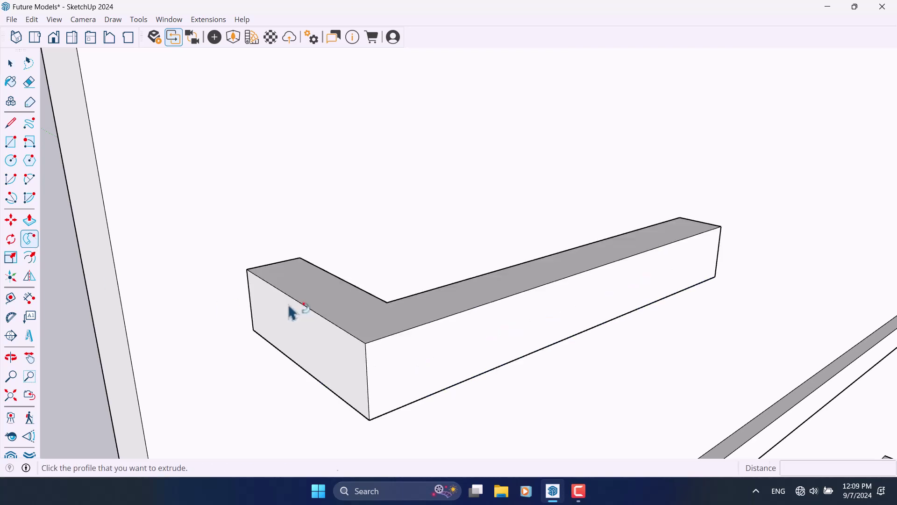
pyautogui.scroll(-4, 290, 308)
pyautogui.press('space')
pyautogui.tripleClick(290, 308)
pyautogui.rightClick(289, 307)
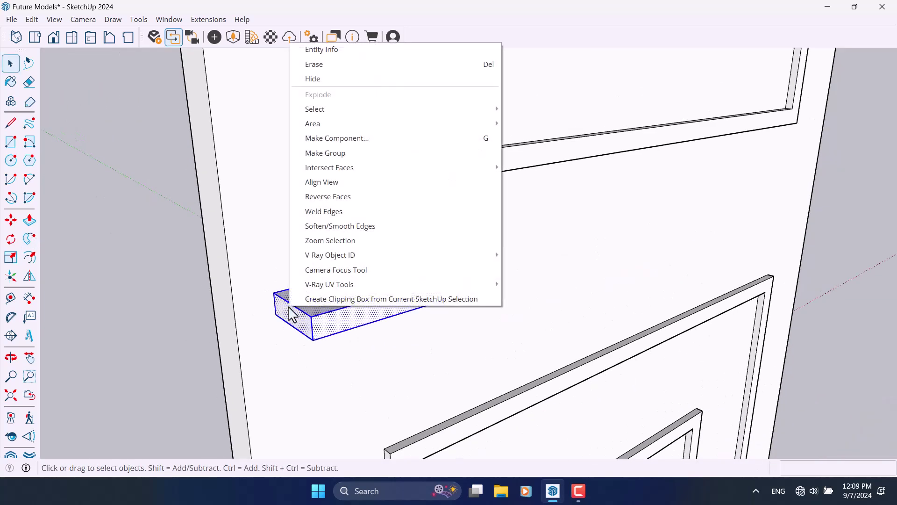
pyautogui.click(338, 155)
# Move the handle group across the door, trying positions down to the door's base.
pyautogui.click(10, 220)
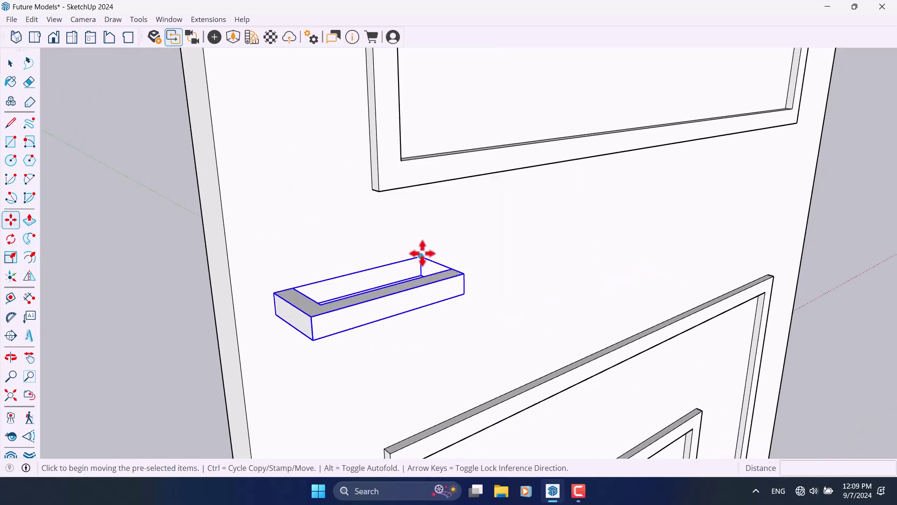
pyautogui.click(421, 255)
pyautogui.scroll(3, 379, 206)
pyautogui.click(369, 181)
pyautogui.scroll(-2, 445, 220)
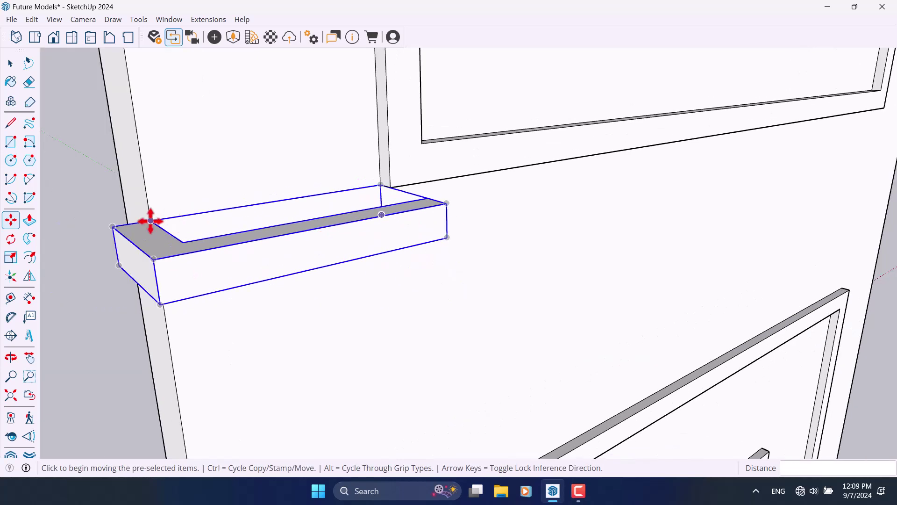
pyautogui.click(114, 227)
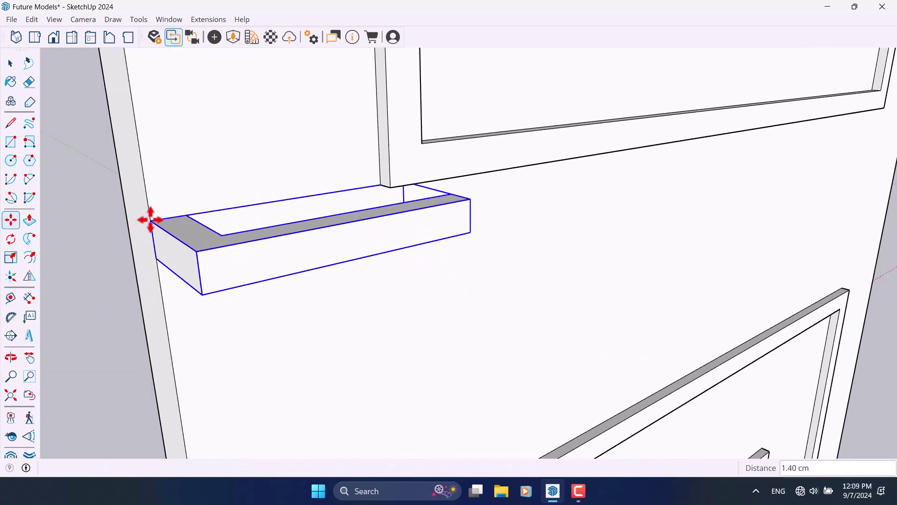
pyautogui.click(150, 218)
pyautogui.scroll(-2, 150, 218)
pyautogui.click(153, 237)
pyautogui.scroll(-4, 405, 186)
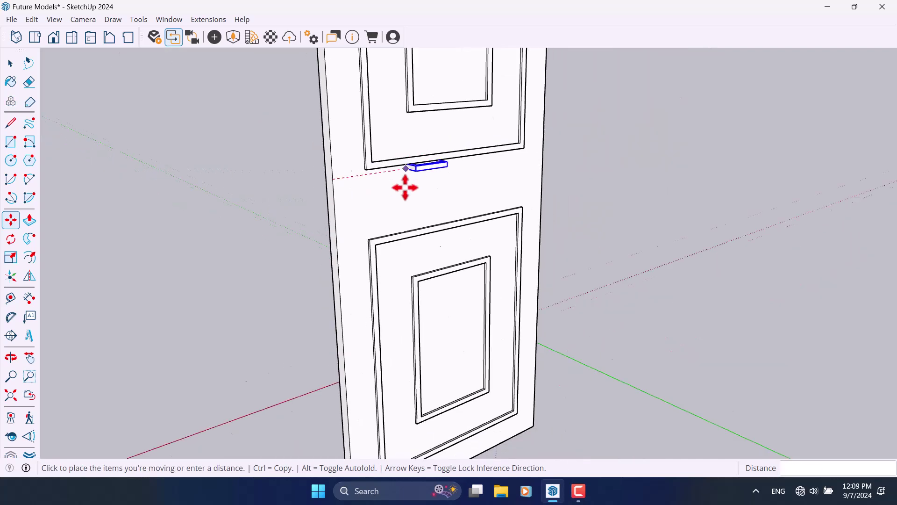
pyautogui.moveTo(405, 186); pyautogui.dragTo(372, 358, button='middle')
pyautogui.scroll(3, 391, 359)
pyautogui.click(391, 360)
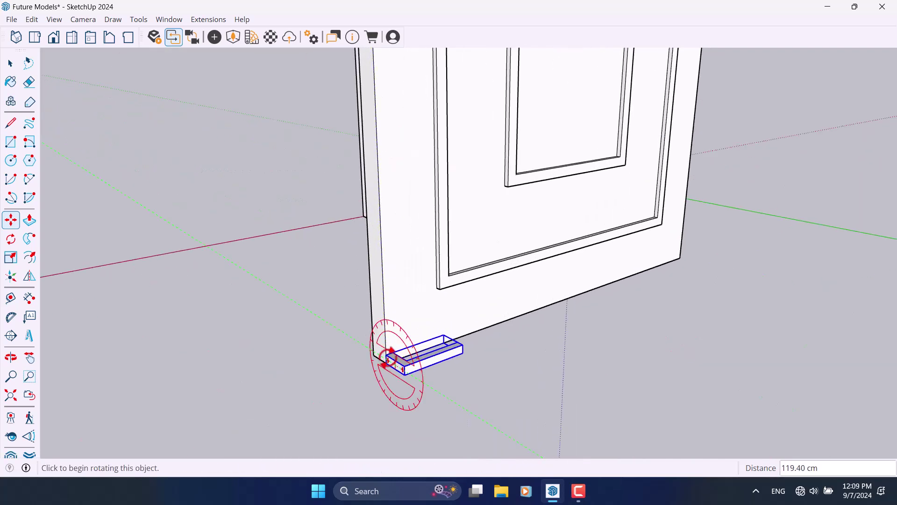
# Place the handle at its final spot beside the door's edge, above the lower panel.
pyautogui.click(383, 355)
pyautogui.scroll(-2, 384, 353)
pyautogui.scroll(-2, 384, 353)
pyautogui.scroll(3, 386, 203)
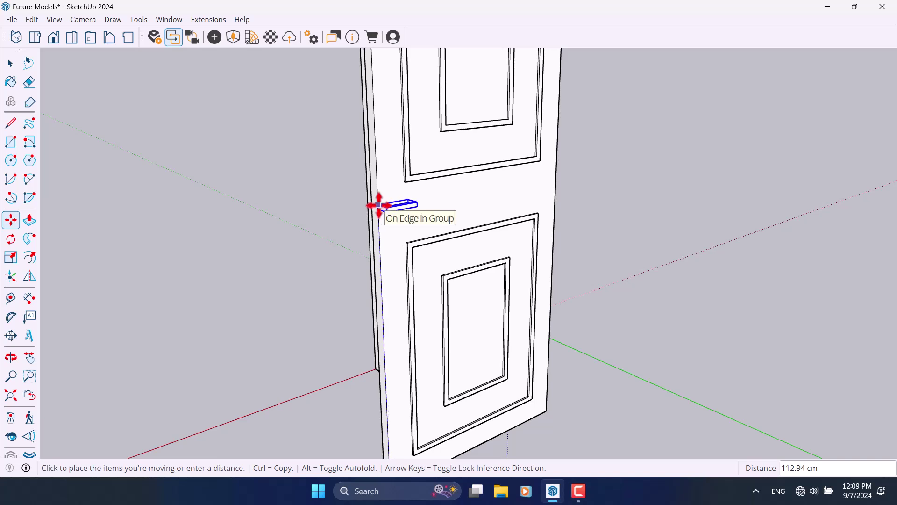
pyautogui.click(379, 204)
pyautogui.scroll(4, 310, 220)
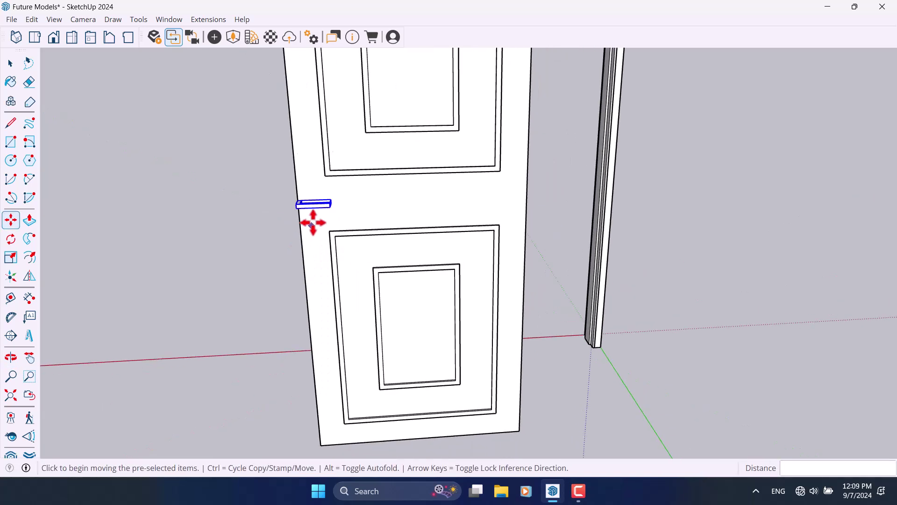
pyautogui.click(313, 212)
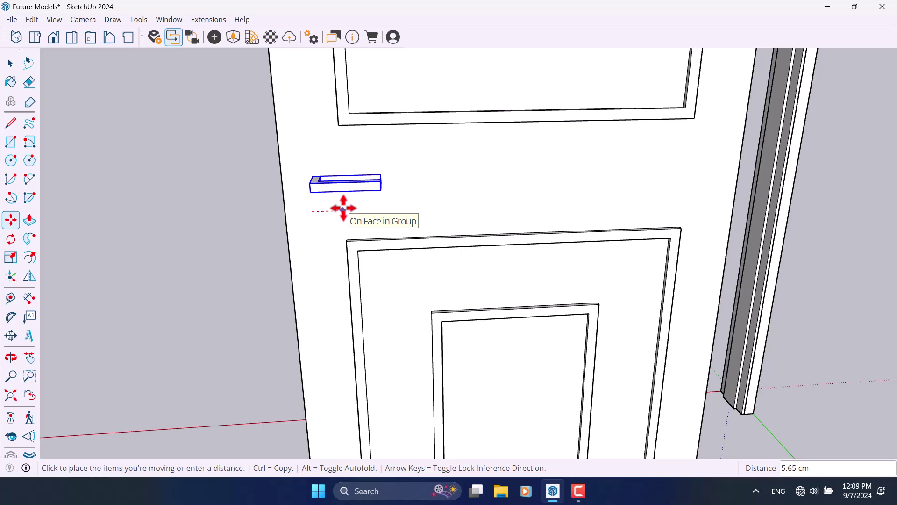
pyautogui.click(343, 209)
pyautogui.press('space')
pyautogui.scroll(-3, 348, 213)
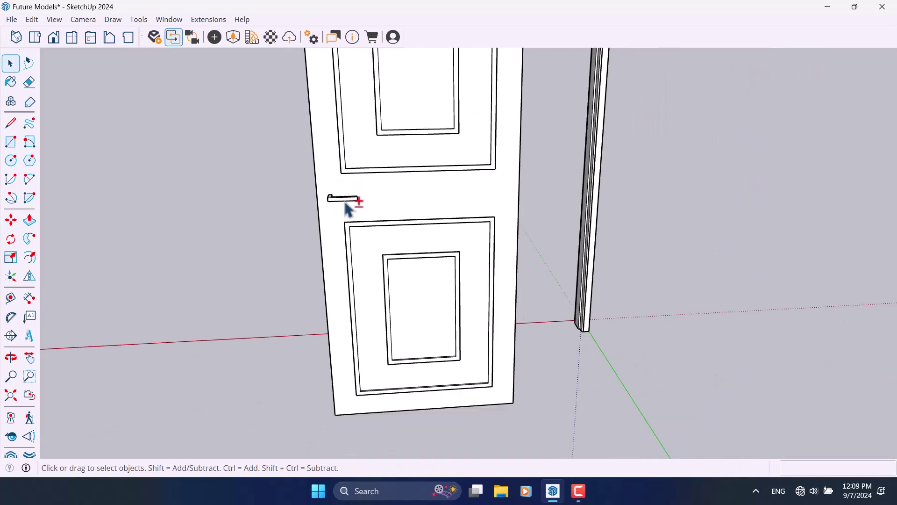
# Select the whole paneled door and make it a group.
pyautogui.scroll(-3, 348, 209)
pyautogui.moveTo(455, 297); pyautogui.dragTo(725, 324, button='middle')
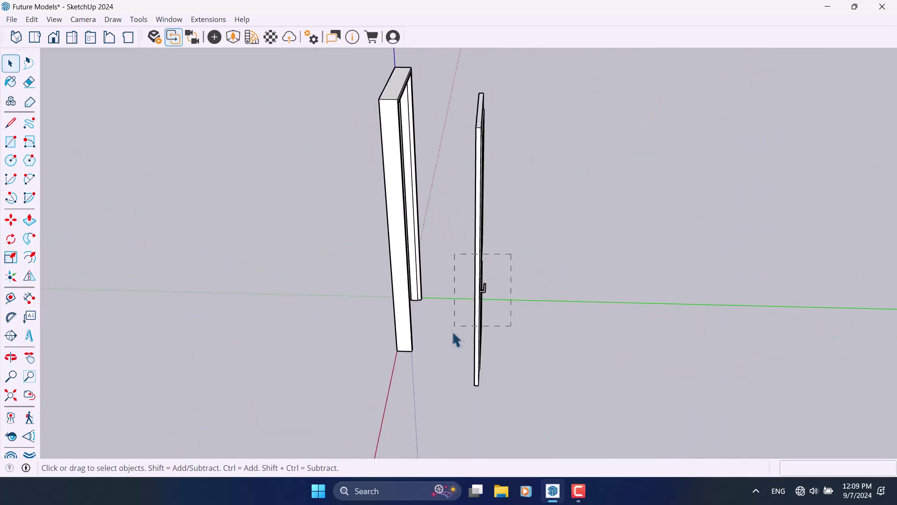
pyautogui.moveTo(454, 333); pyautogui.dragTo(453, 334)
pyautogui.rightClick(479, 284)
pyautogui.click(529, 148)
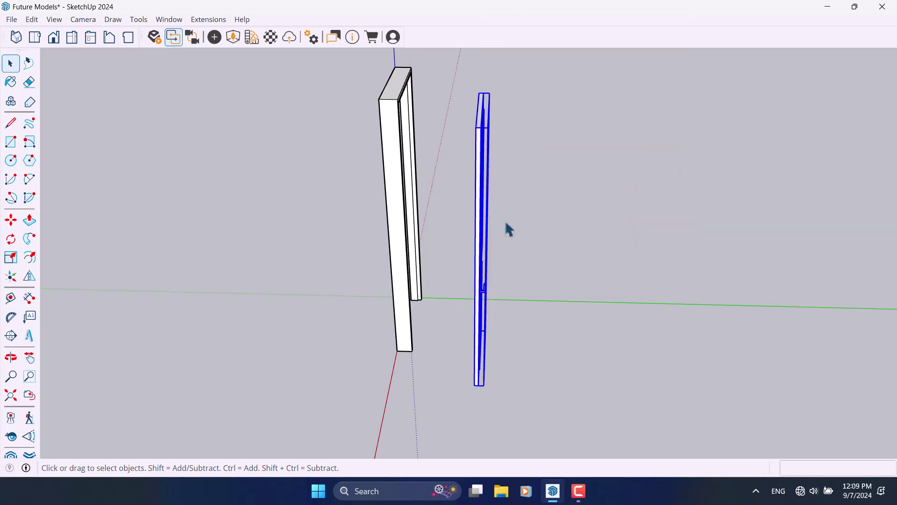
# Copy the door group 15.98 cm to the left.
pyautogui.click(11, 220)
pyautogui.press('ctrl')
pyautogui.click(470, 403)
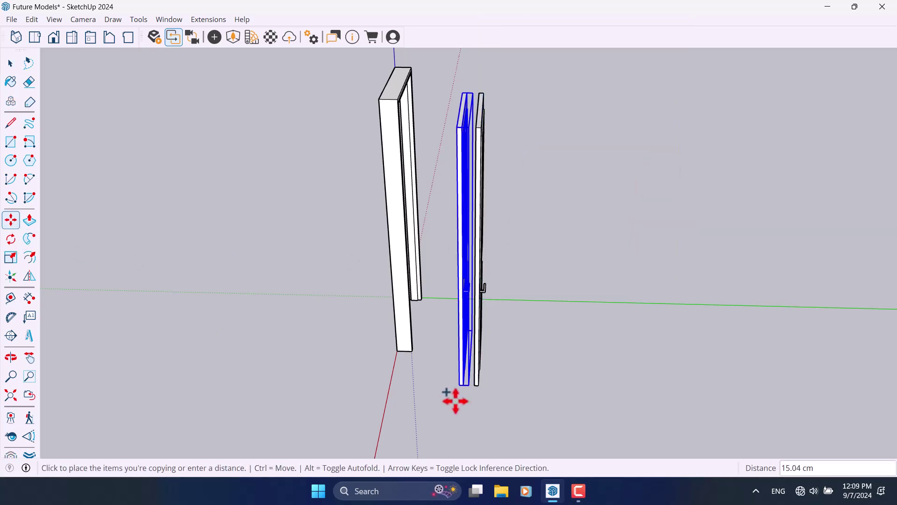
pyautogui.click(456, 399)
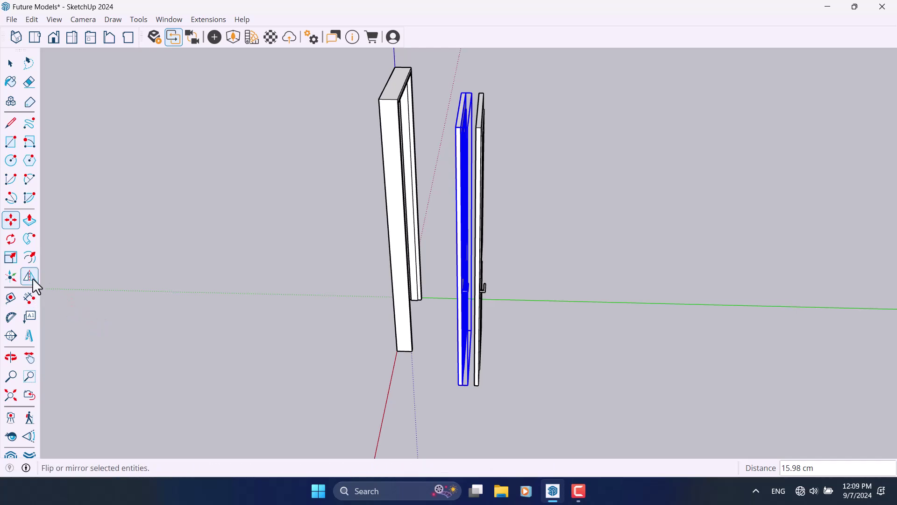
# Flip the copied door to mirror it and move it flush against the original.
pyautogui.moveTo(397, 327); pyautogui.dragTo(572, 184, button='middle')
pyautogui.hotkey('shift', 'f')
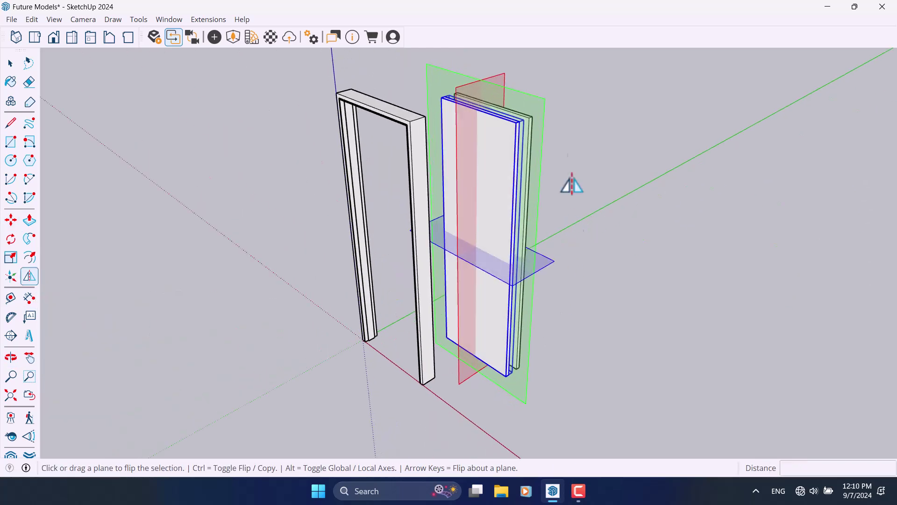
pyautogui.click(11, 219)
pyautogui.scroll(5, 486, 101)
pyautogui.click(444, 92)
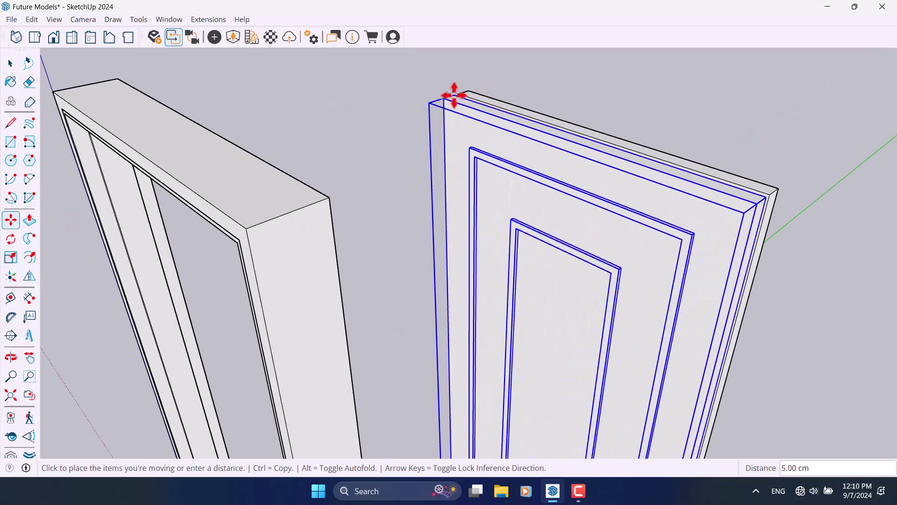
pyautogui.click(459, 92)
# Group the two door halves together with Make Group.
pyautogui.press('space')
pyautogui.scroll(-10, 486, 269)
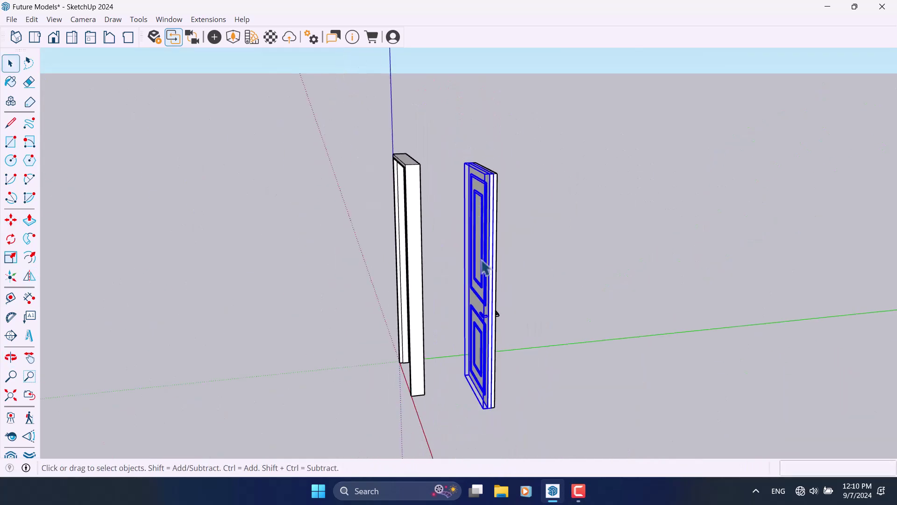
pyautogui.rightClick(486, 309)
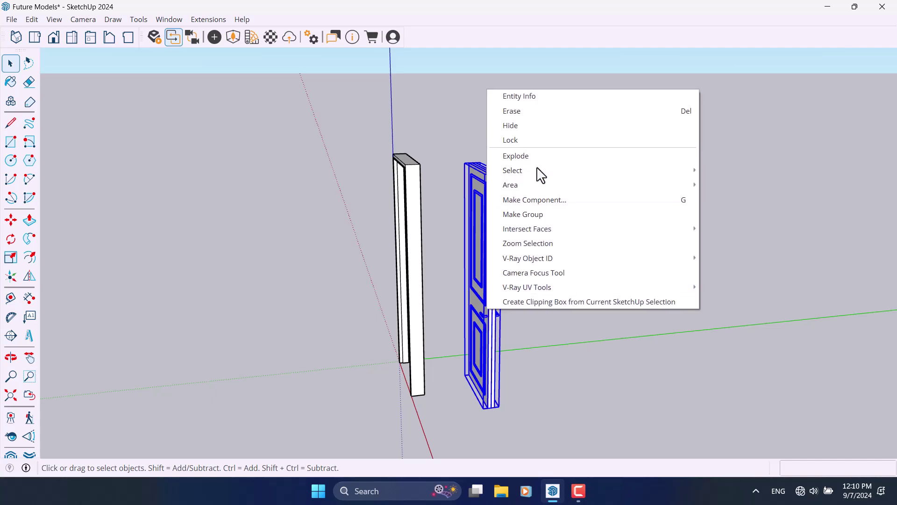
pyautogui.click(541, 215)
# Move the door group from its bottom corner onto the frame's corner.
pyautogui.click(11, 220)
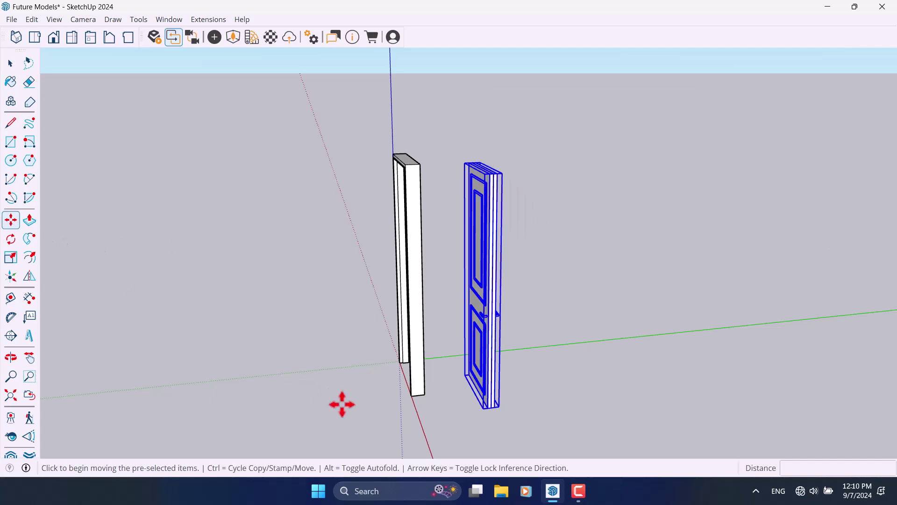
pyautogui.moveTo(341, 405); pyautogui.dragTo(519, 421, button='middle')
pyautogui.scroll(8, 481, 351)
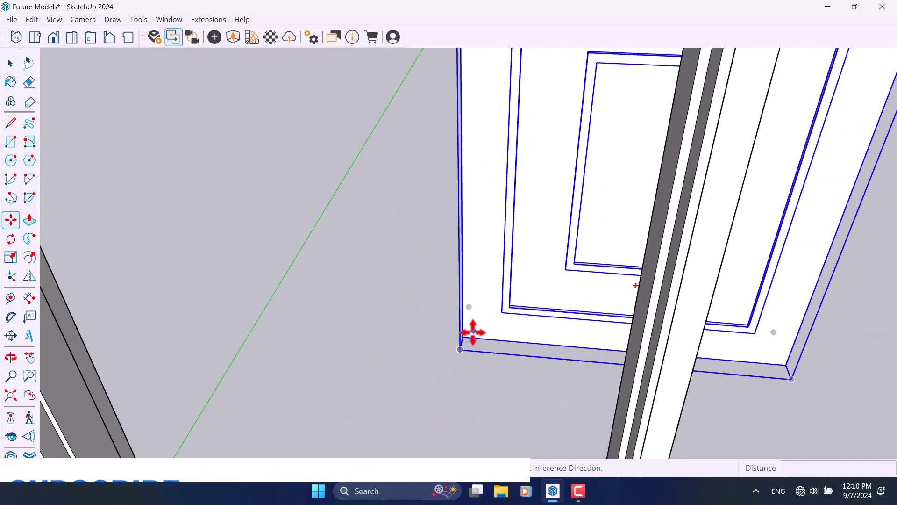
pyautogui.click(466, 339)
pyautogui.scroll(-5, 386, 374)
pyautogui.scroll(5, 386, 352)
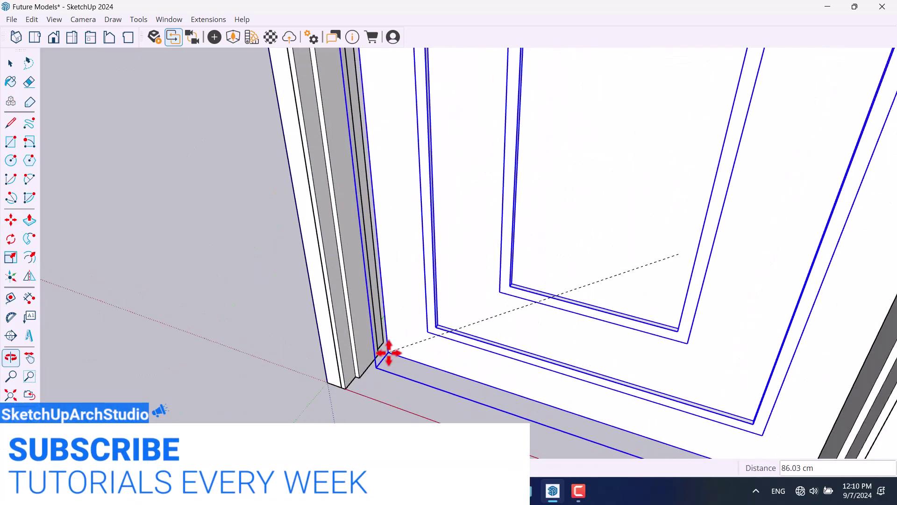
pyautogui.click(356, 372)
pyautogui.scroll(-4, 486, 371)
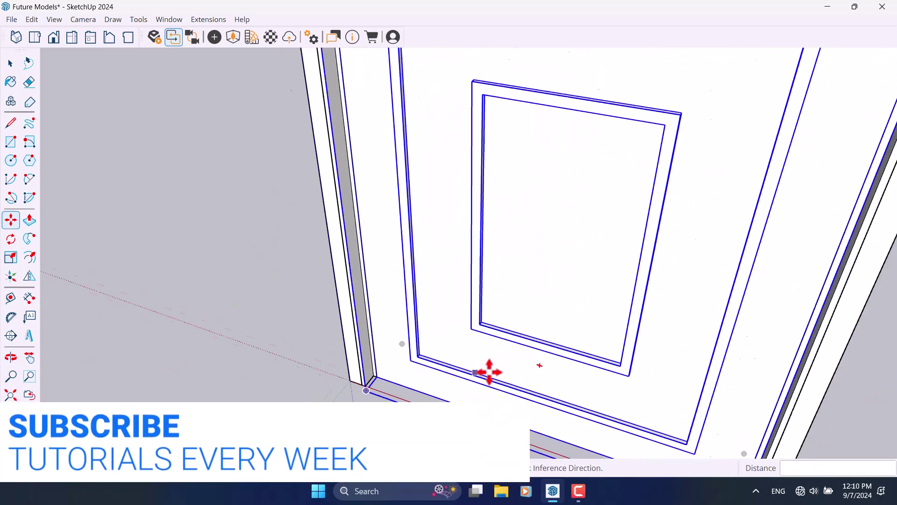
# Adjust the door's position so it sits aligned in the frame opening.
pyautogui.moveTo(486, 371); pyautogui.dragTo(340, 381, button='middle')
pyautogui.scroll(6, 467, 321)
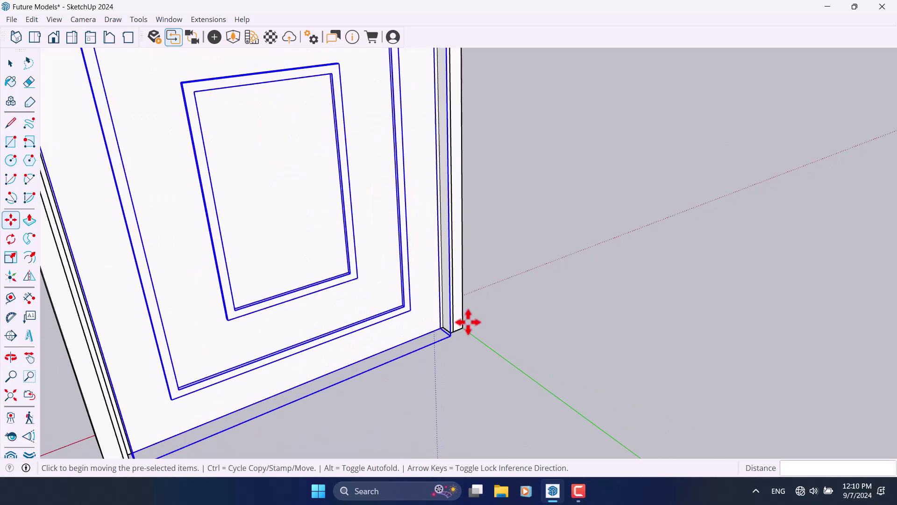
pyautogui.scroll(-3, 437, 338)
pyautogui.click(425, 304)
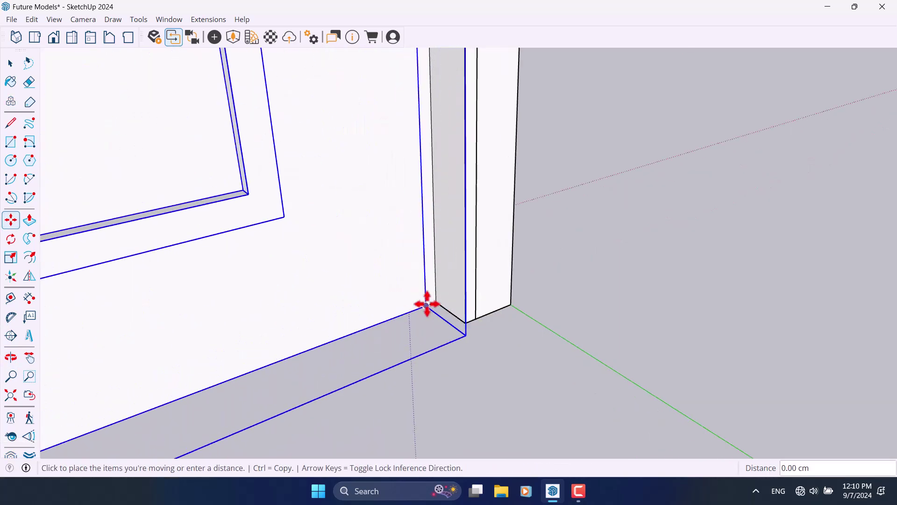
pyautogui.click(427, 308)
pyautogui.press('space')
pyautogui.scroll(-8, 427, 311)
# Select the entire door leaf, viewed from the front.
pyautogui.click(427, 363)
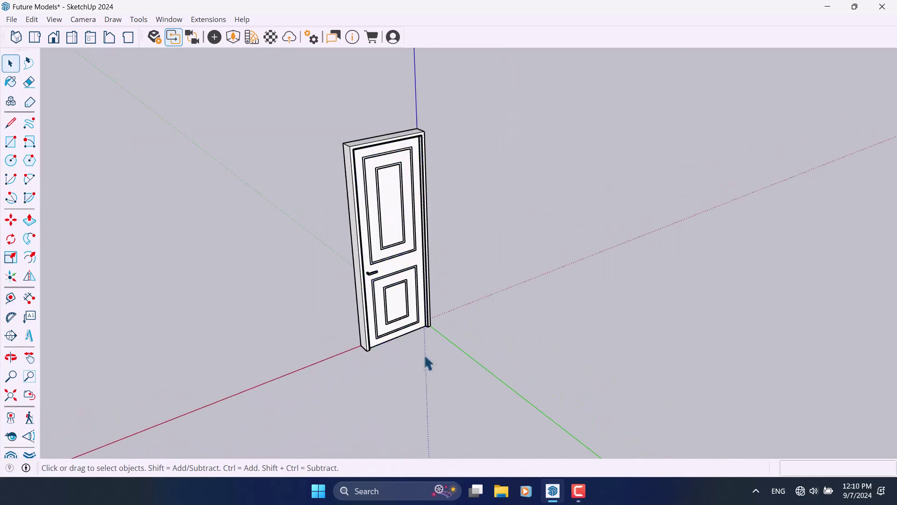
pyautogui.moveTo(427, 363); pyautogui.dragTo(457, 369, button='middle')
pyautogui.tripleClick(386, 350)
pyautogui.scroll(4, 387, 350)
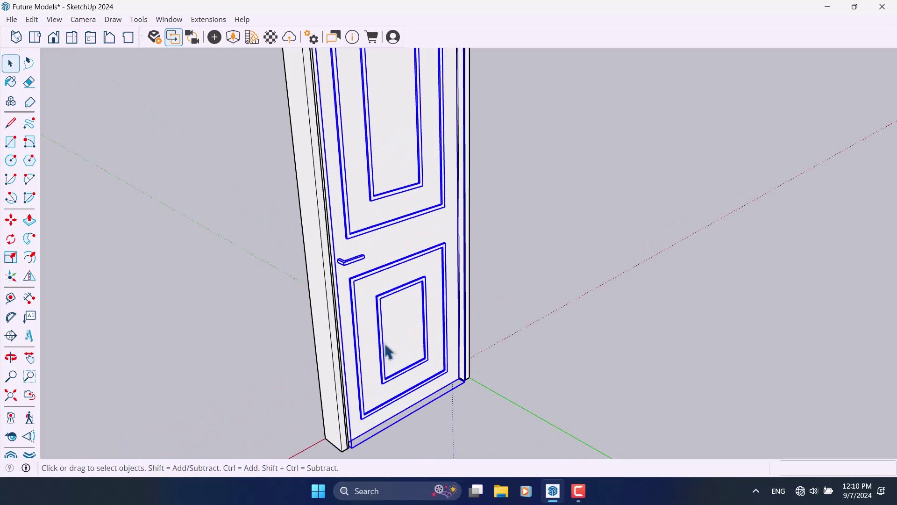
# Rotate the door 45 degrees about its hinge corner.
pyautogui.click(13, 245)
pyautogui.scroll(3, 427, 411)
pyautogui.scroll(3, 491, 360)
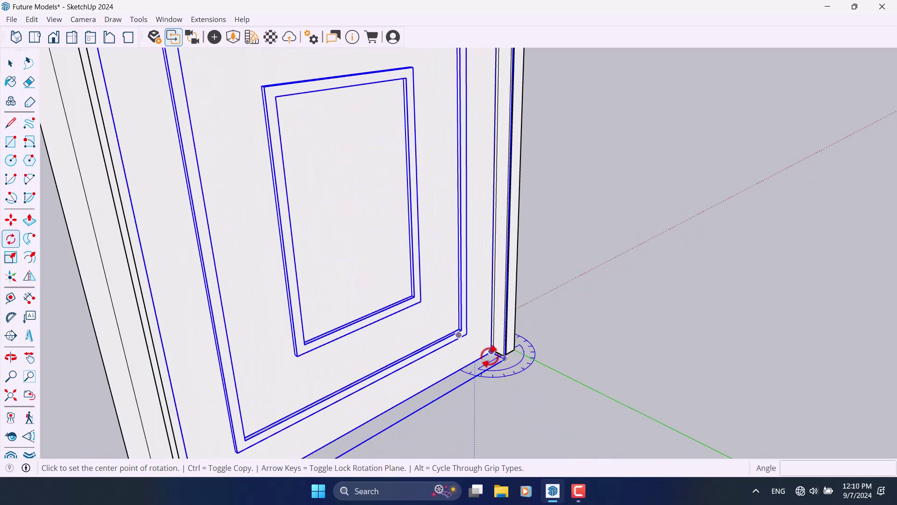
pyautogui.moveTo(491, 360); pyautogui.dragTo(313, 361, button='middle')
pyautogui.click(287, 351)
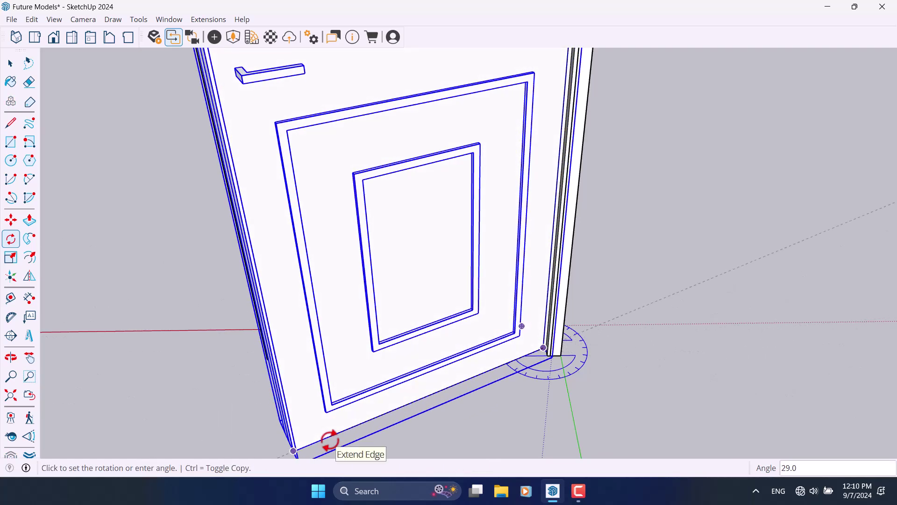
pyautogui.write('45')
pyautogui.press('Return')
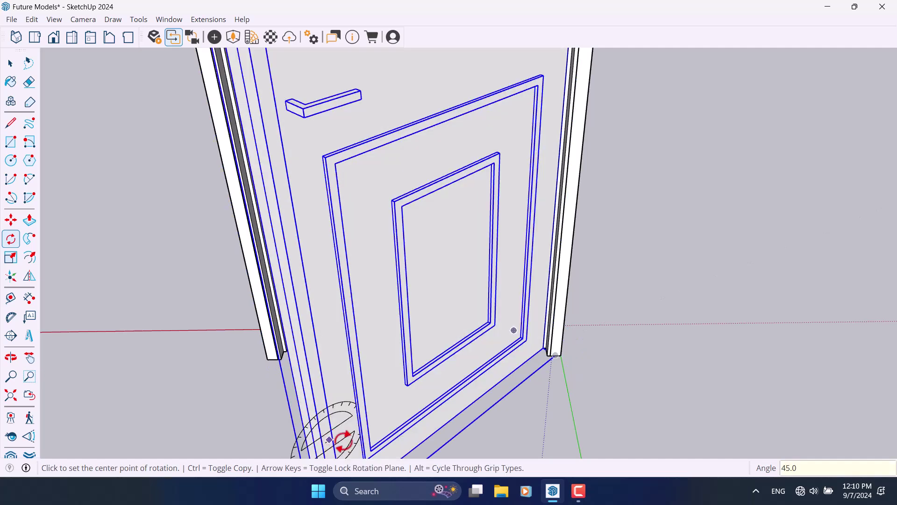
pyautogui.press('space')
pyautogui.scroll(-6, 567, 395)
pyautogui.moveTo(509, 373); pyautogui.dragTo(488, 276, button='middle')
pyautogui.scroll(4, 530, 294)
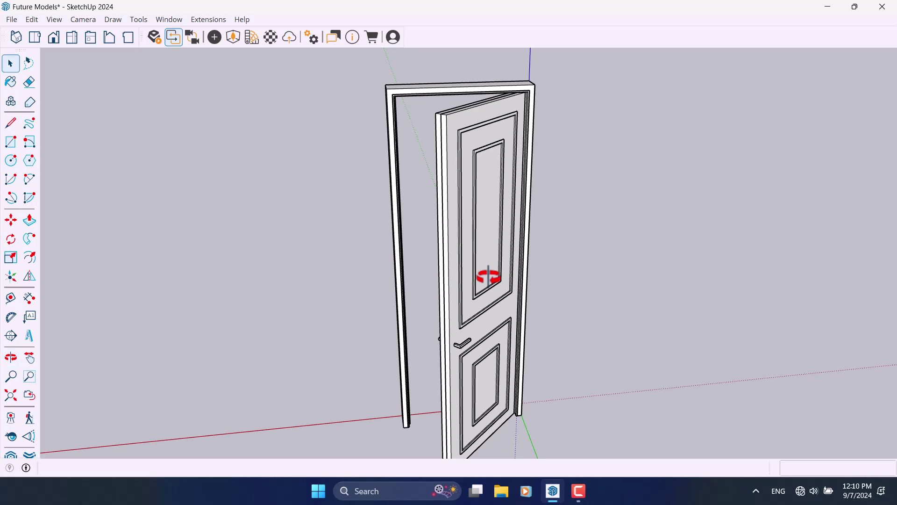
pyautogui.scroll(-1, 406, 265)
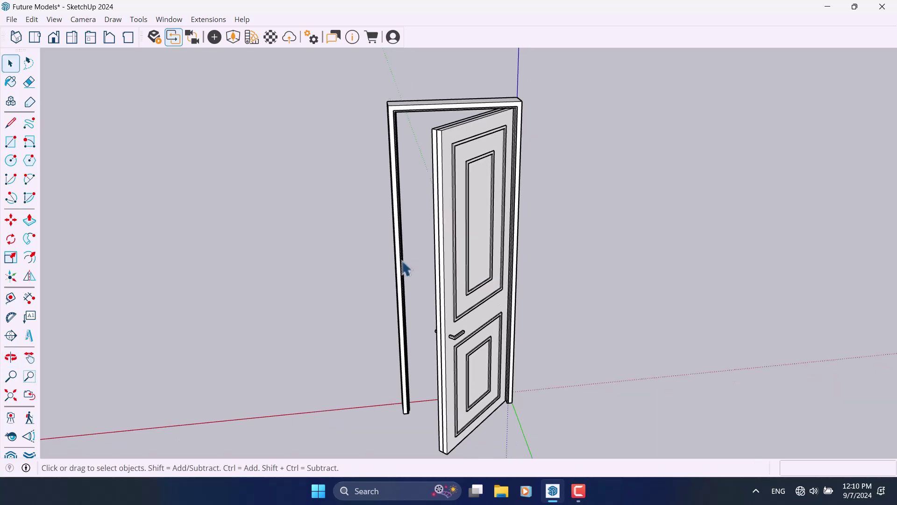
pyautogui.moveTo(573, 497)
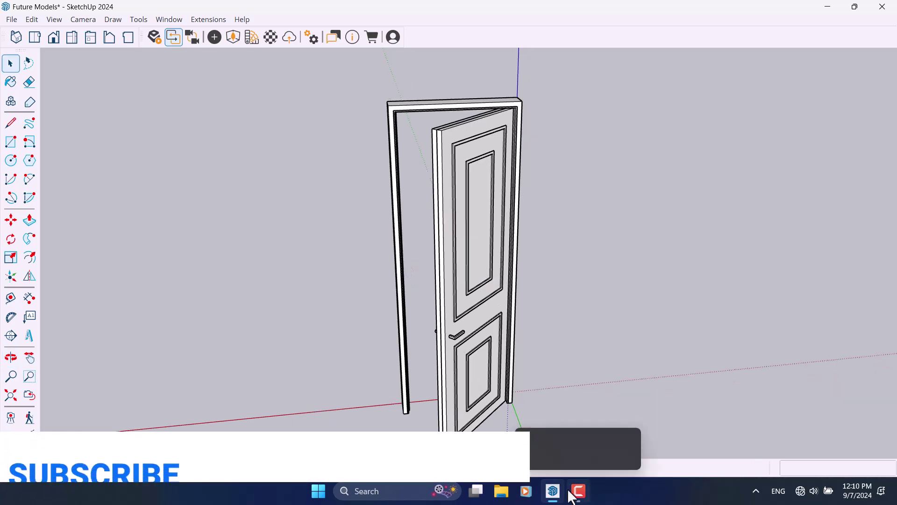
pyautogui.click(572, 496)
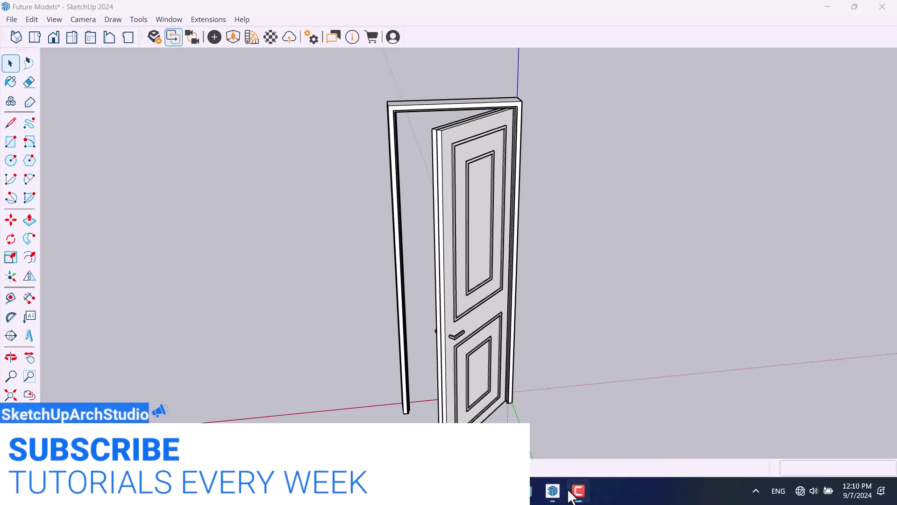